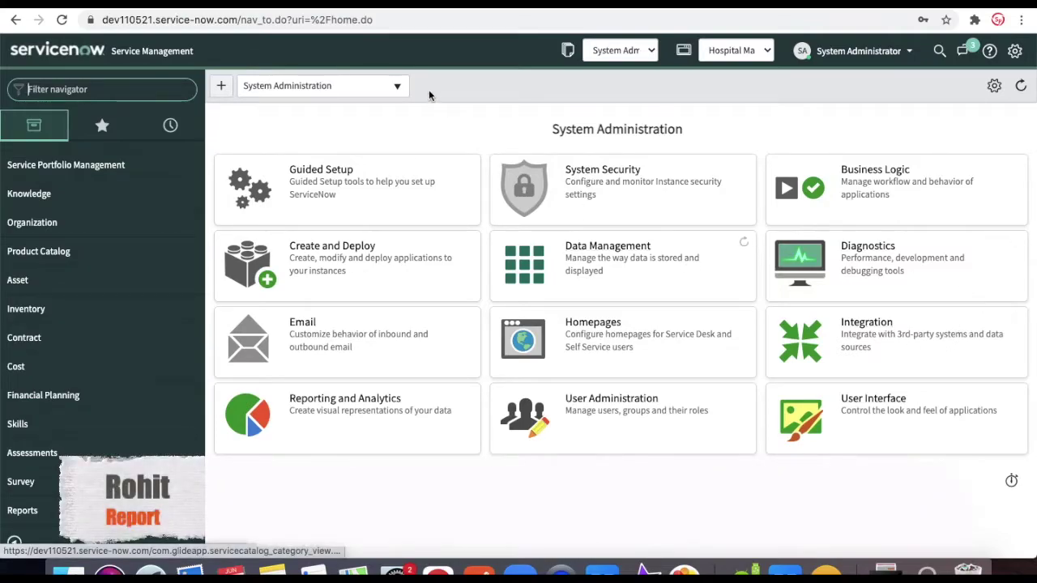
Switch the homepage to ITIL Homepage and look over its report widgets
{"action": "left_click", "coordinate": [387, 89]}
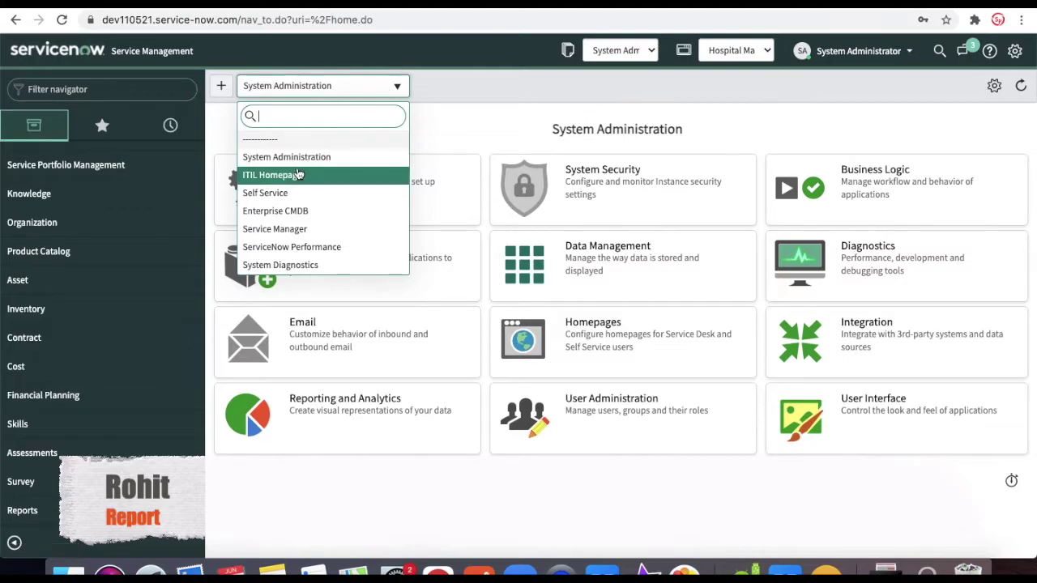
{"action": "left_click", "coordinate": [296, 176]}
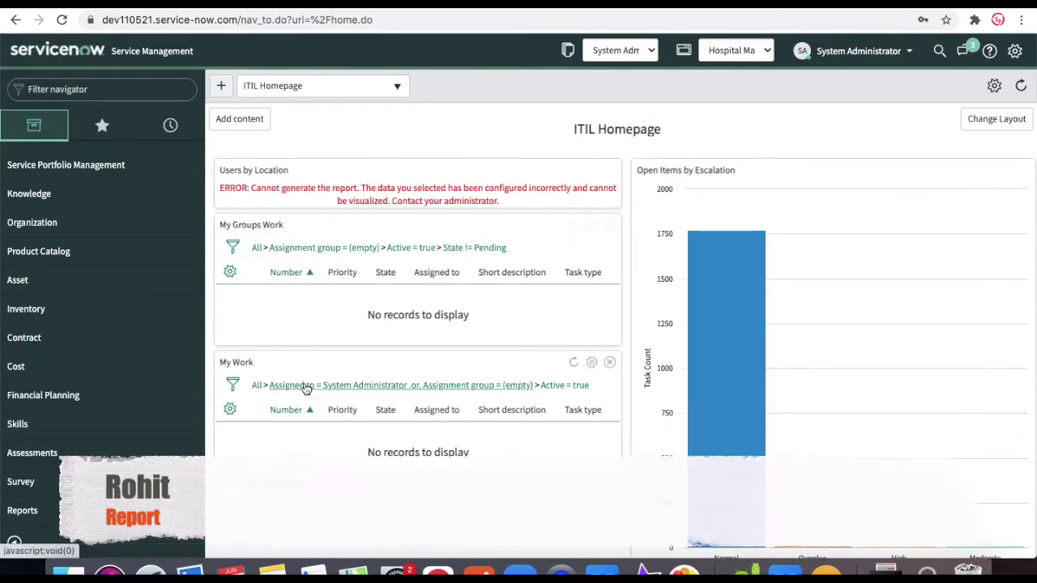
{"action": "mouse_move", "coordinate": [745, 387]}
{"action": "scroll", "coordinate": [745, 387], "scroll_direction": "down", "scroll_amount": 1}
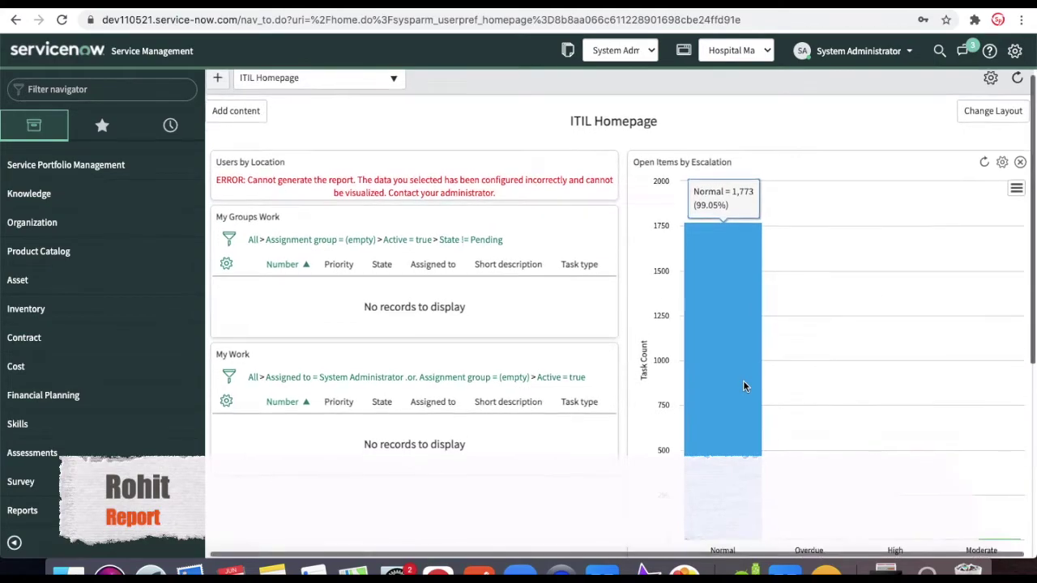
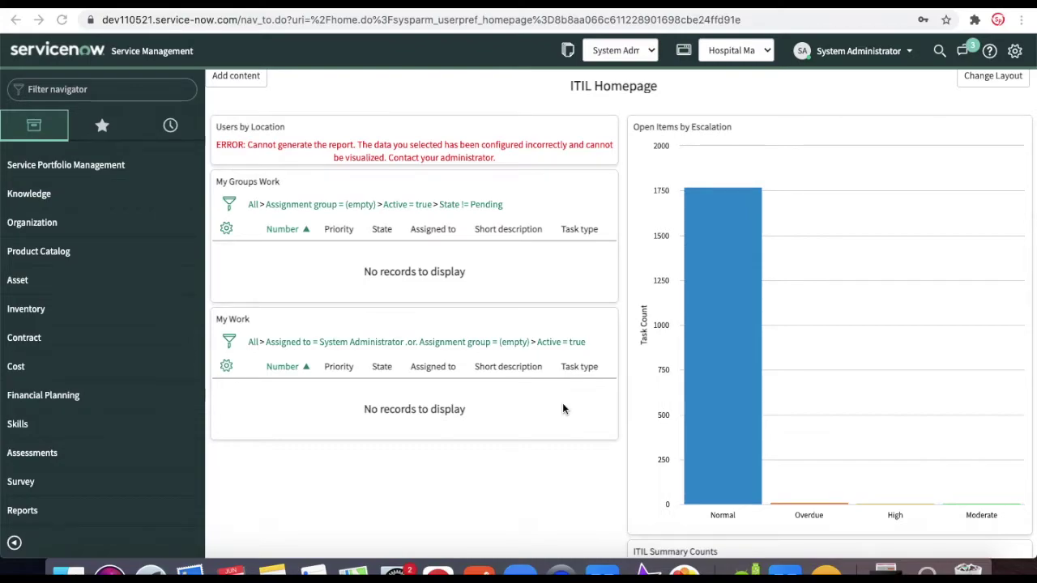
Find the Hospital Management application and open the list of all its patient records
{"action": "left_click", "coordinate": [145, 92]}
{"action": "type", "text": "hosp"}
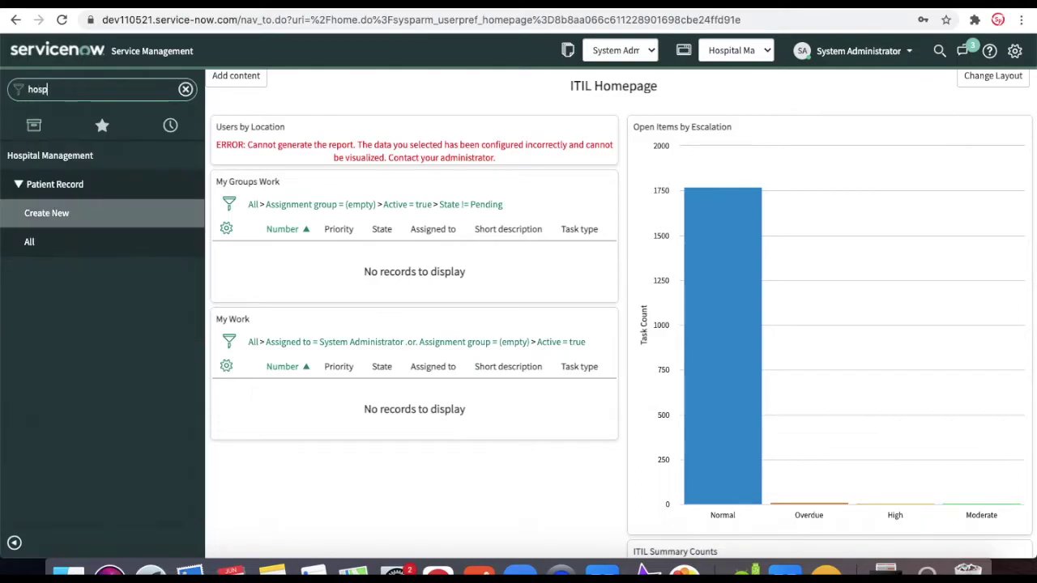
{"action": "left_click", "coordinate": [39, 244]}
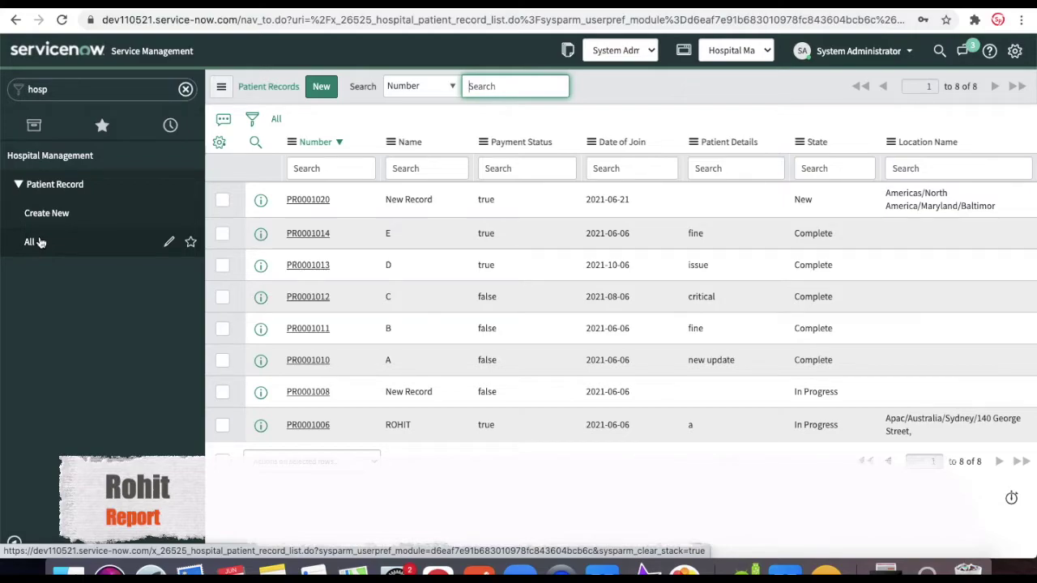
Find the Reports application and open its View / Run list
{"action": "left_click", "coordinate": [68, 83]}
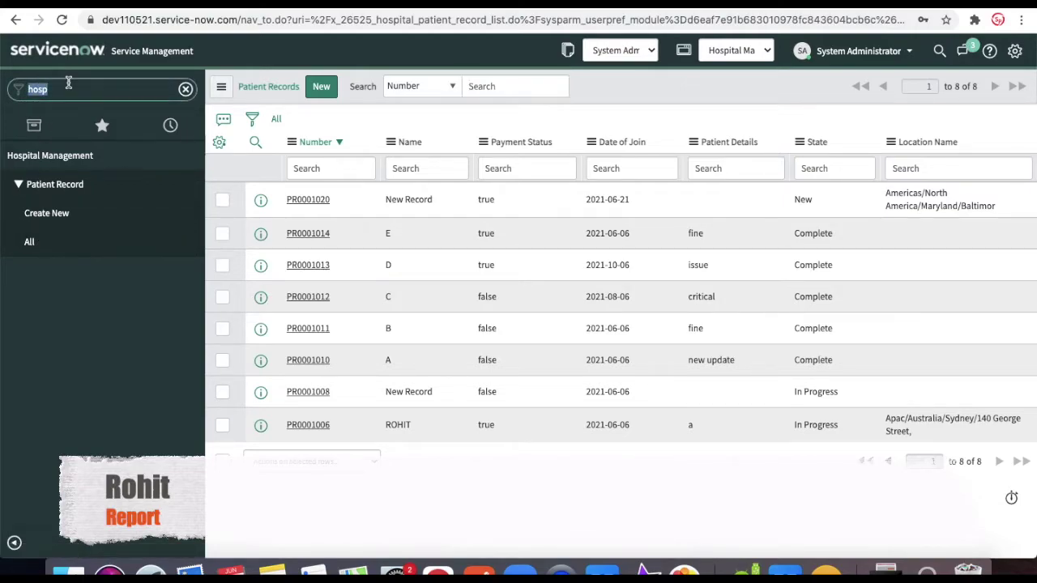
{"action": "type", "text": "reports"}
{"action": "scroll", "coordinate": [64, 357], "scroll_direction": "down", "scroll_amount": 5}
{"action": "scroll", "coordinate": [64, 366], "scroll_direction": "down", "scroll_amount": 1}
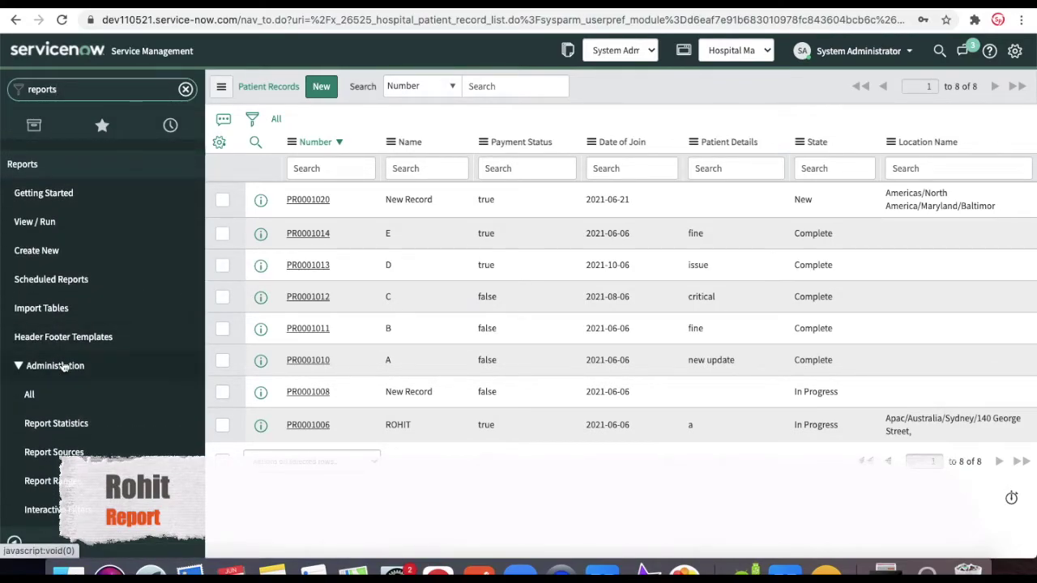
{"action": "left_click", "coordinate": [48, 223]}
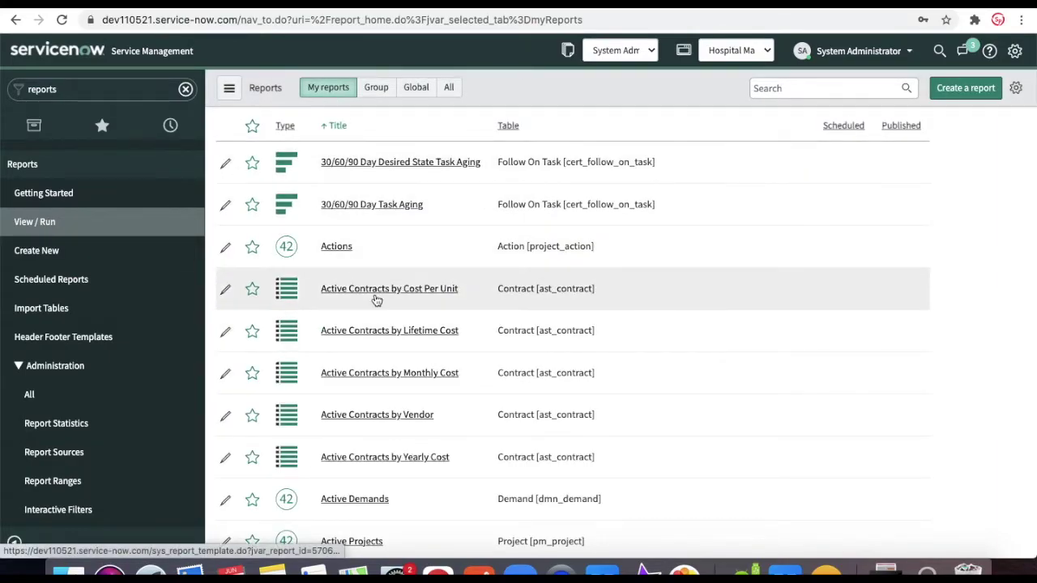
Browse the reports list and compare its All, Global and Group views
{"action": "scroll", "coordinate": [375, 297], "scroll_direction": "down", "scroll_amount": 5}
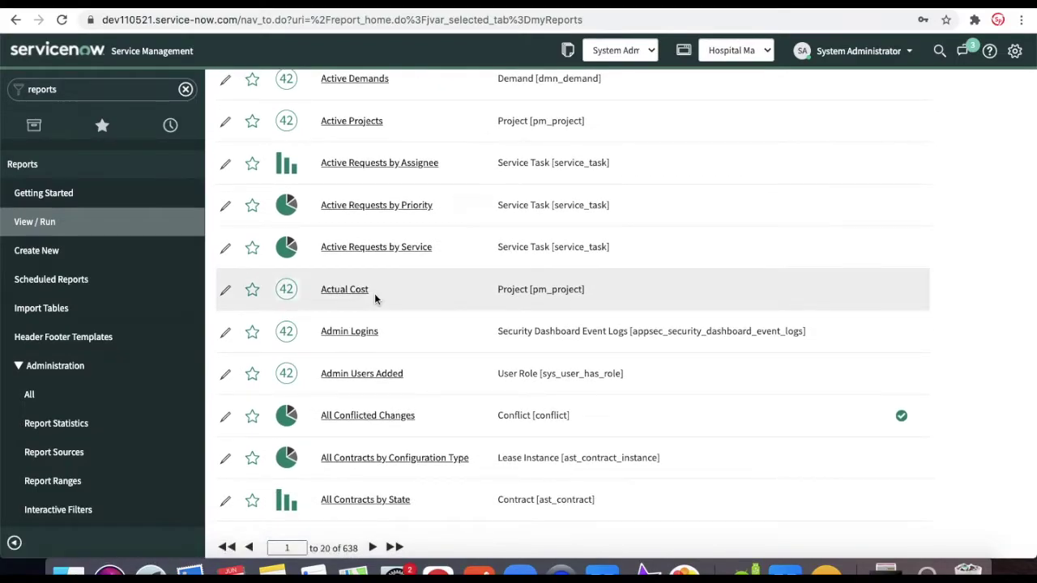
{"action": "scroll", "coordinate": [374, 296], "scroll_direction": "up", "scroll_amount": 5}
{"action": "left_click", "coordinate": [449, 87]}
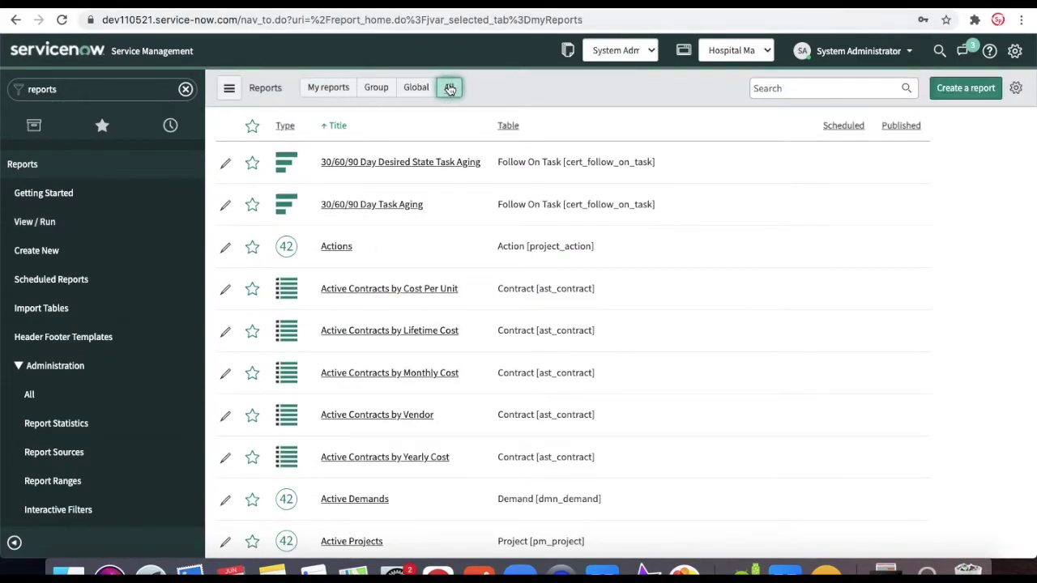
{"action": "scroll", "coordinate": [382, 423], "scroll_direction": "down", "scroll_amount": 5}
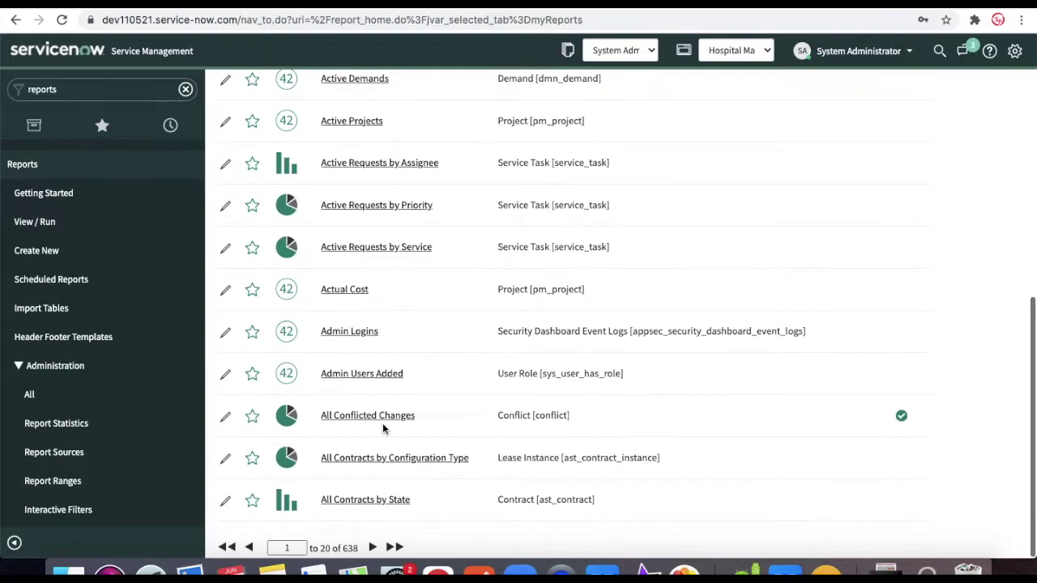
{"action": "scroll", "coordinate": [382, 423], "scroll_direction": "up", "scroll_amount": 5}
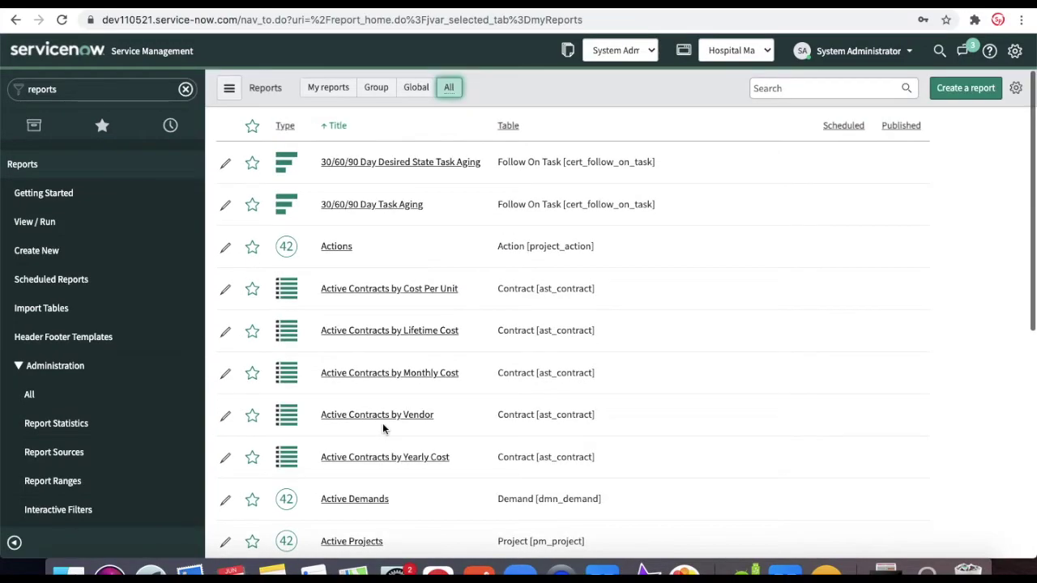
{"action": "left_click", "coordinate": [409, 88]}
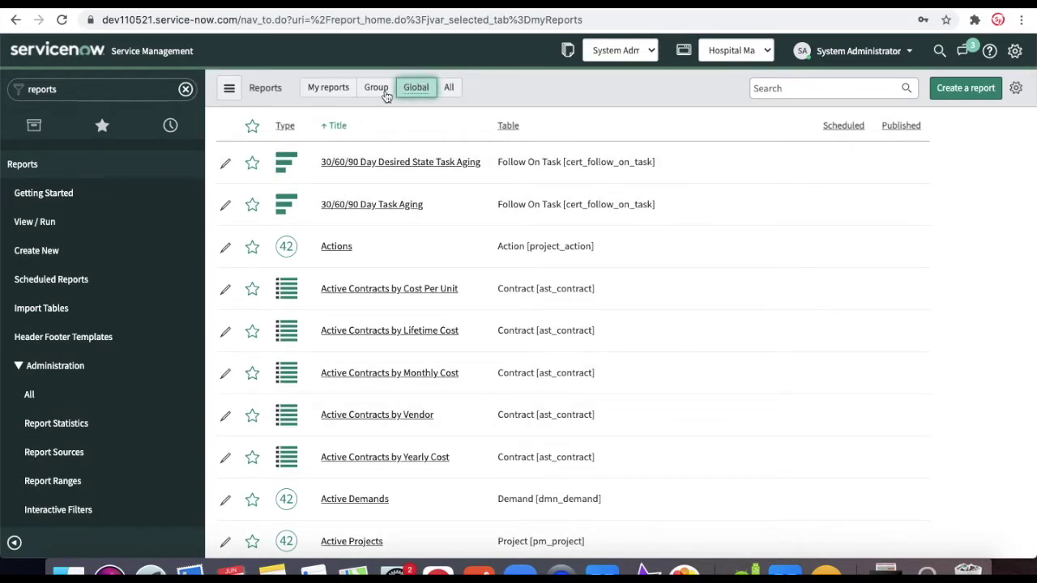
{"action": "left_click", "coordinate": [373, 92]}
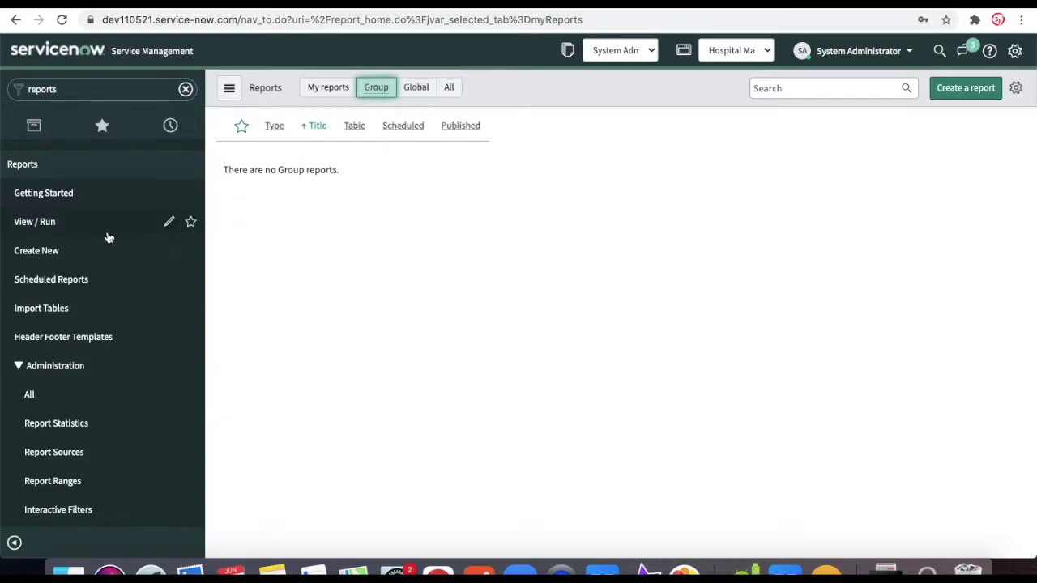
Try the Patient Record table as a new report's source and return the source type to Data source
{"action": "left_click", "coordinate": [64, 261]}
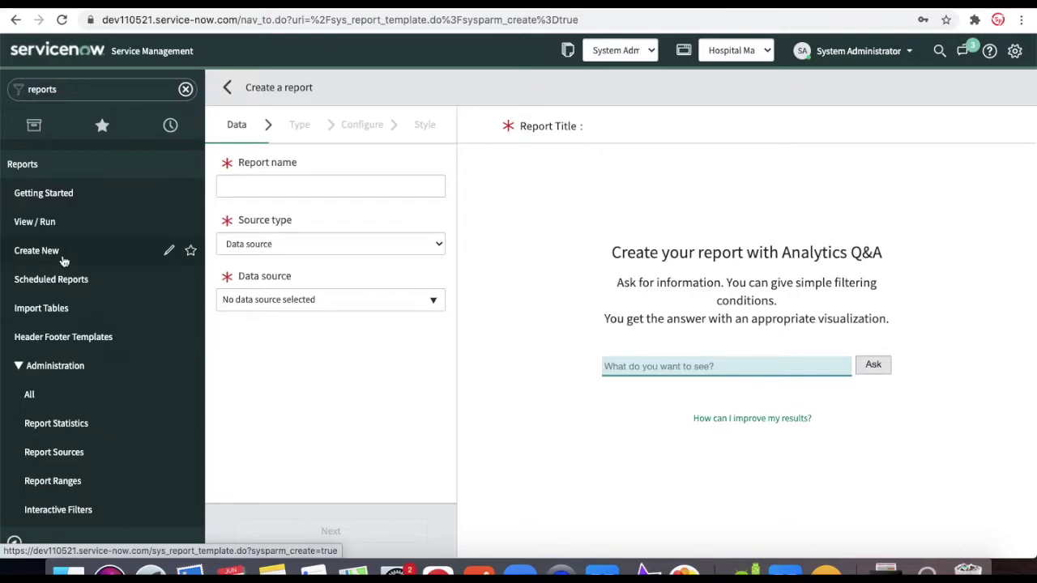
{"action": "left_click", "coordinate": [248, 185]}
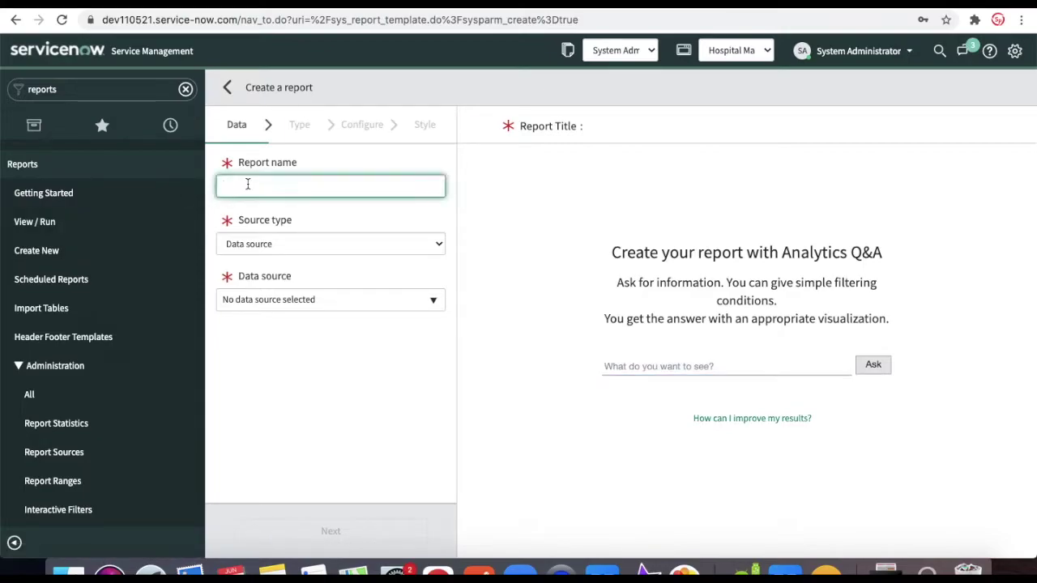
{"action": "left_click", "coordinate": [315, 244]}
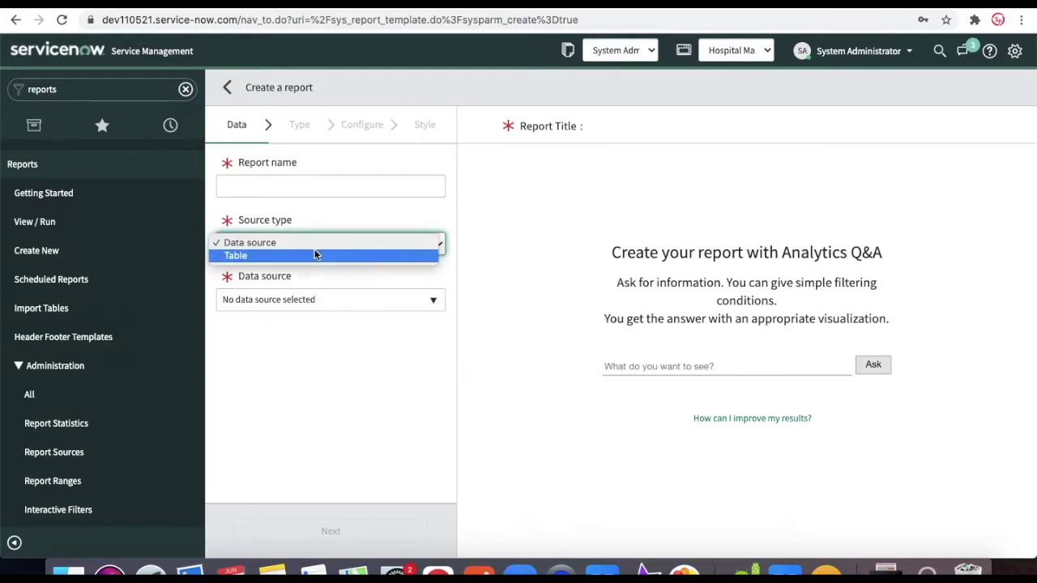
{"action": "left_click", "coordinate": [315, 255]}
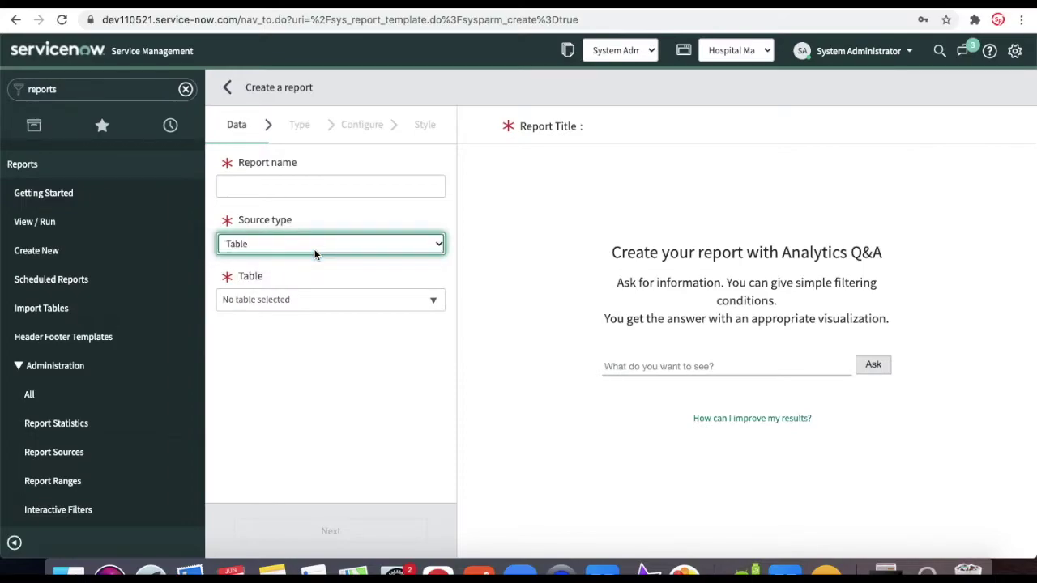
{"action": "left_click", "coordinate": [356, 319]}
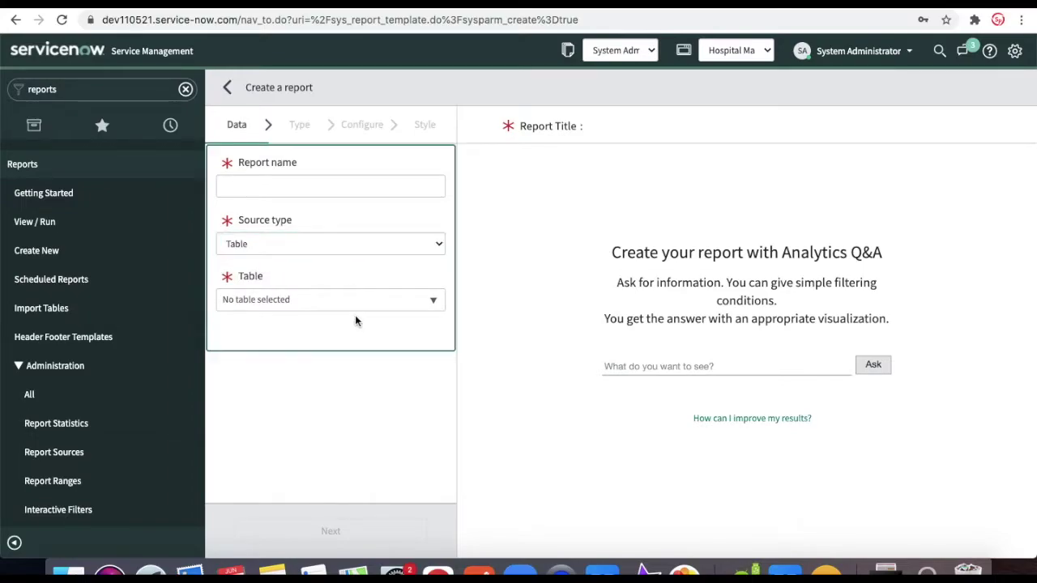
{"action": "left_click", "coordinate": [354, 301]}
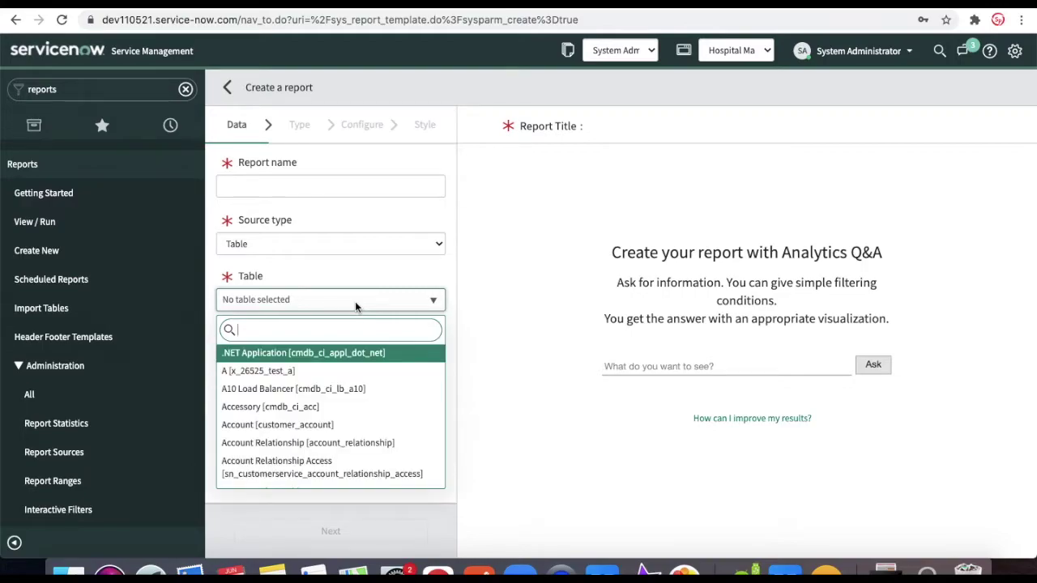
{"action": "type", "text": "patient"}
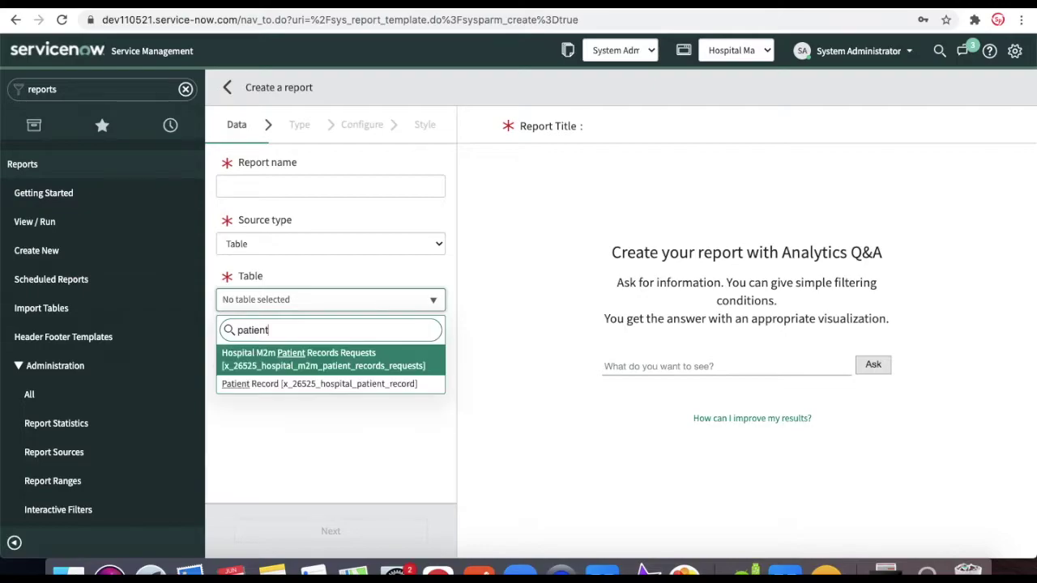
{"action": "key", "text": "Down"}
{"action": "key", "text": "Return"}
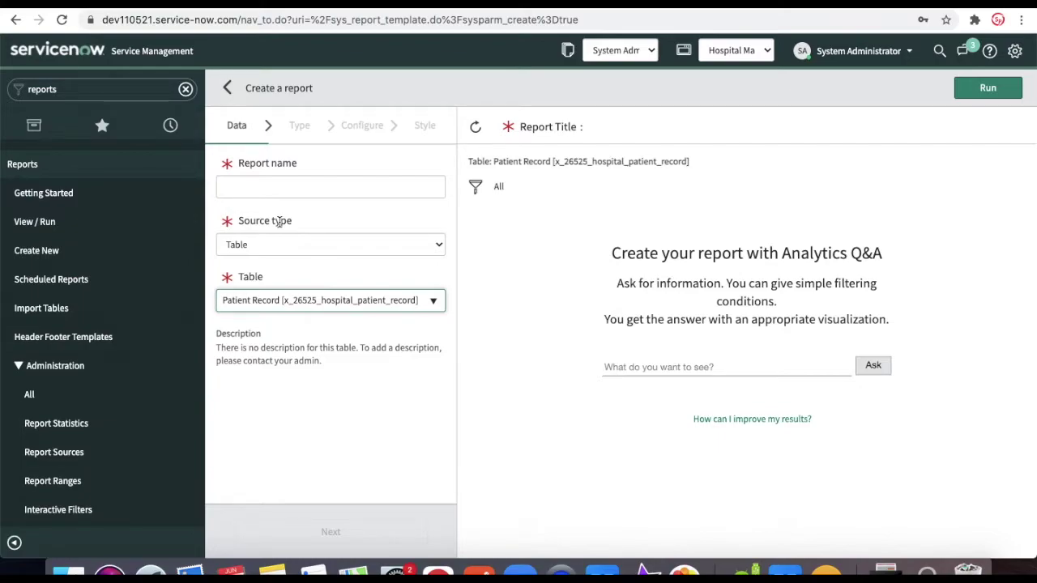
{"action": "left_click", "coordinate": [285, 247]}
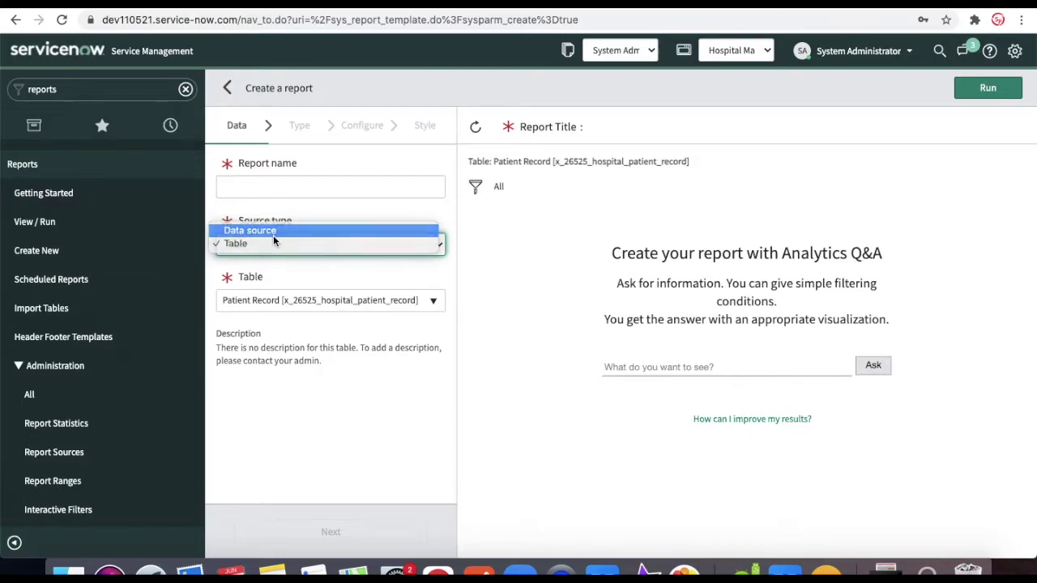
{"action": "left_click", "coordinate": [273, 235]}
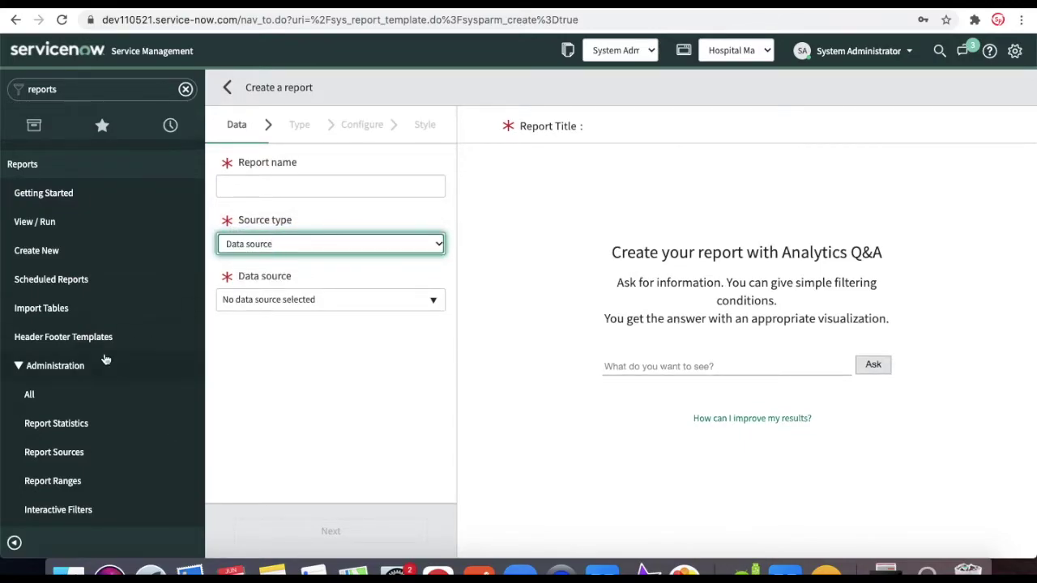
Open the Report Sources list under report administration and start a new report source record
{"action": "scroll", "coordinate": [105, 358], "scroll_direction": "down", "scroll_amount": 3}
{"action": "scroll", "coordinate": [105, 359], "scroll_direction": "down", "scroll_amount": 1}
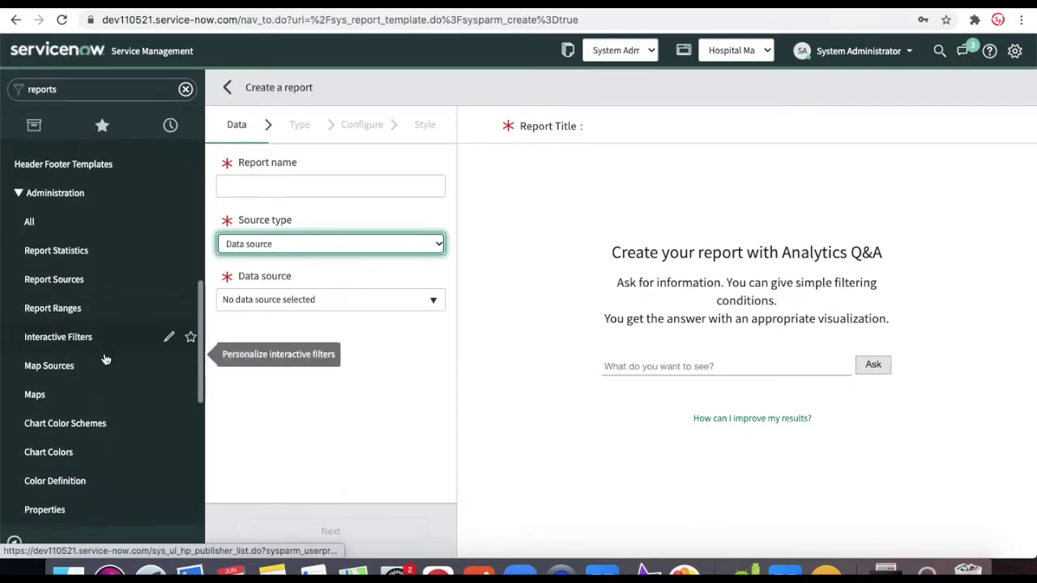
{"action": "left_click", "coordinate": [56, 276]}
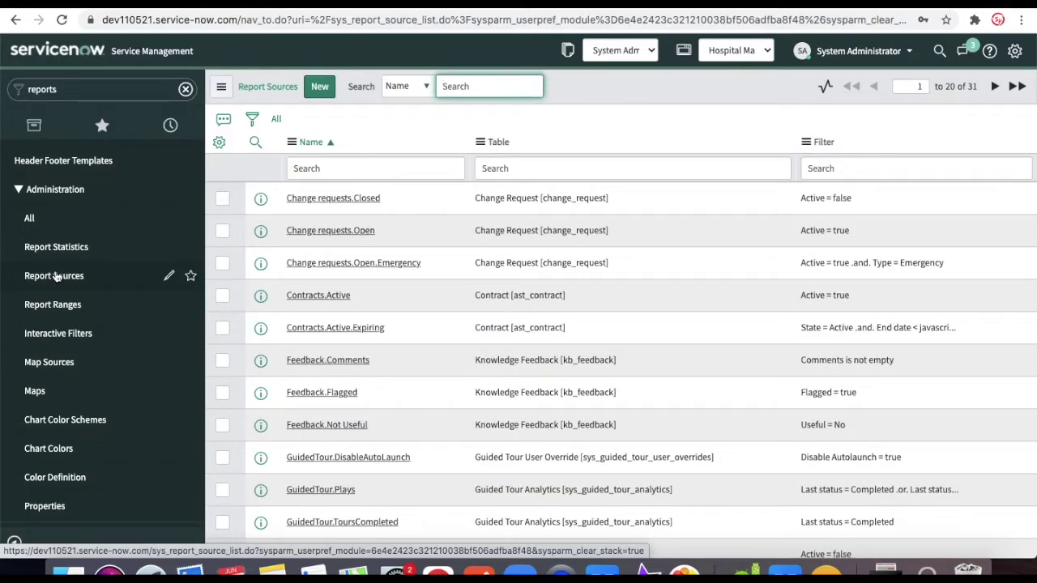
{"action": "left_click", "coordinate": [323, 91]}
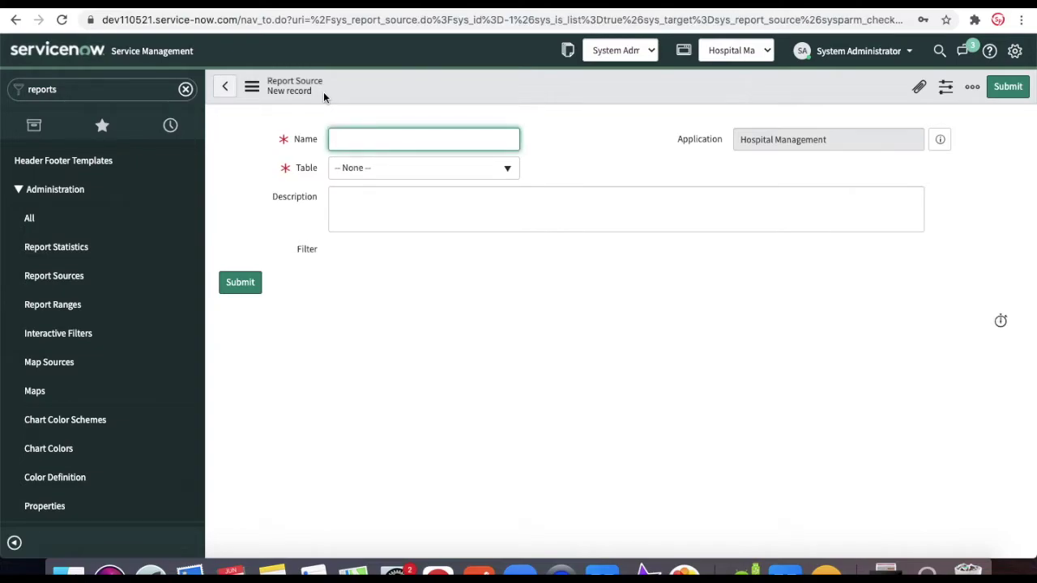
Set the report source's table to Patient Record [x_26525_hospital_patient_record] and name it Patient.This.Month
{"action": "left_click", "coordinate": [381, 179]}
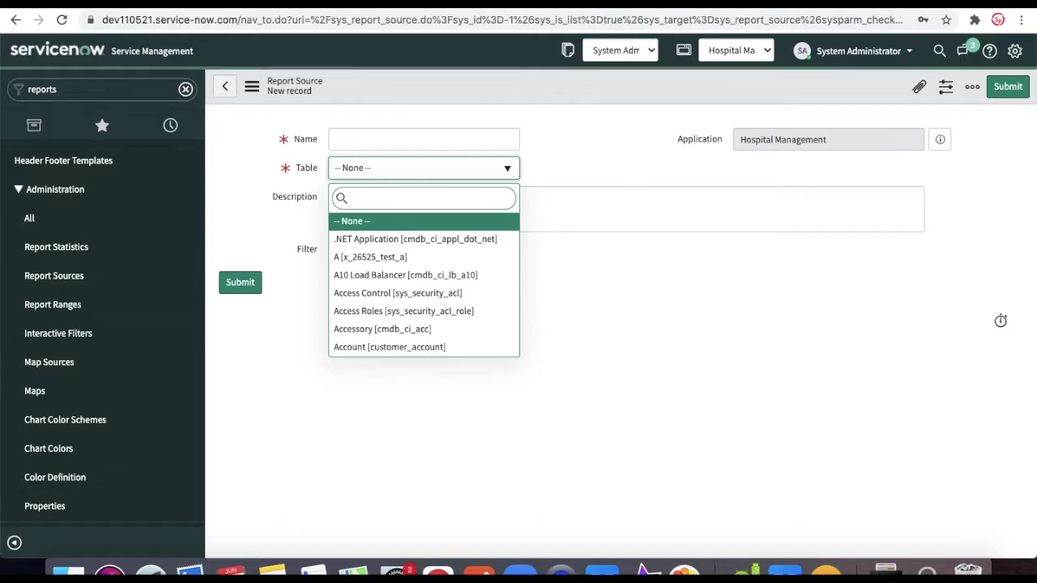
{"action": "type", "text": "pati"}
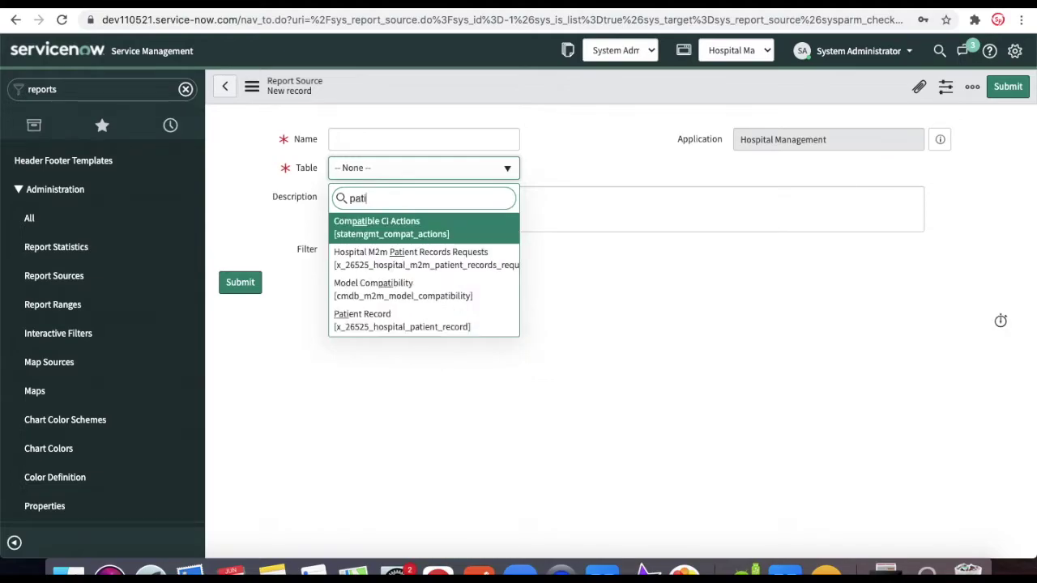
{"action": "type", "text": "en"}
{"action": "left_click", "coordinate": [362, 258]}
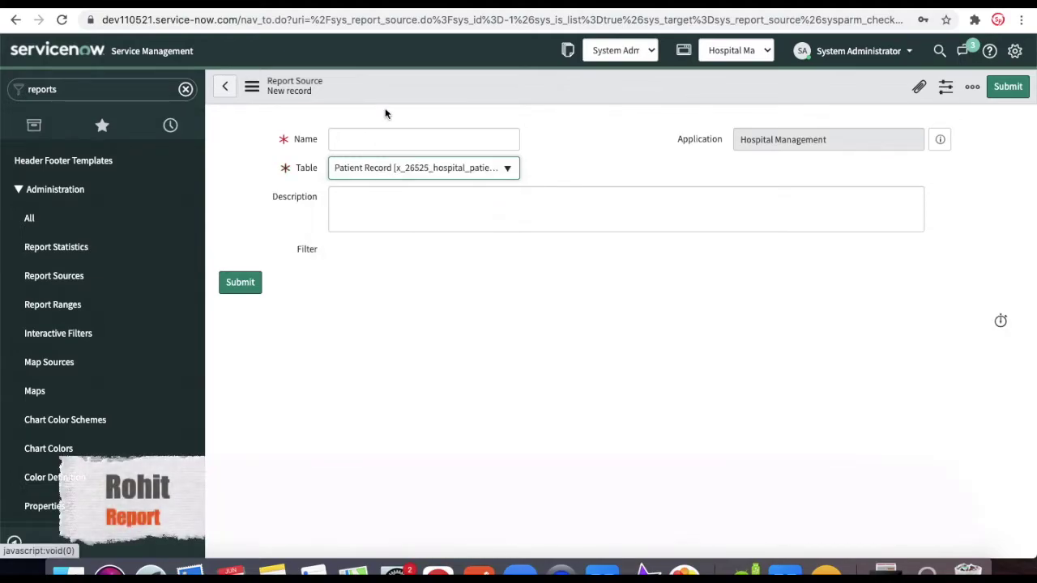
{"action": "left_click", "coordinate": [381, 136]}
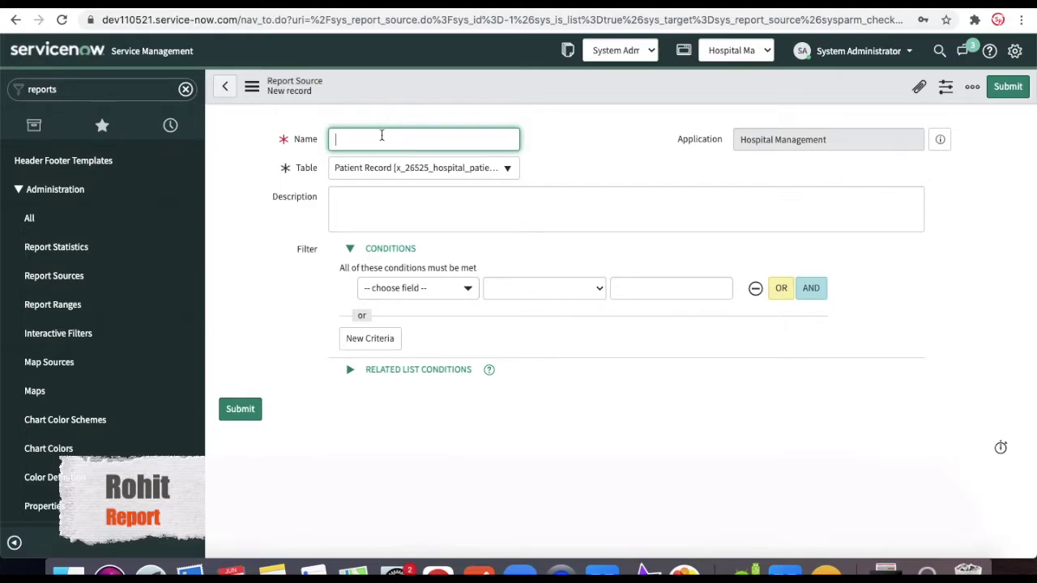
{"action": "type", "text": "Patient.This.Month"}
Add a filter condition for records Created on This month and save the report source
{"action": "left_click", "coordinate": [420, 289]}
{"action": "type", "text": "cre"}
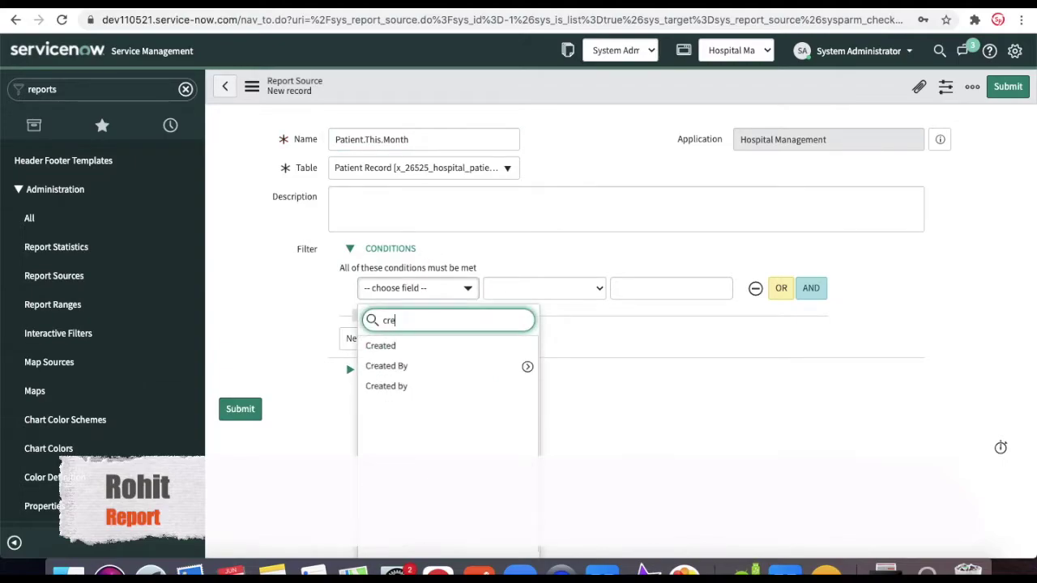
{"action": "left_click", "coordinate": [411, 345]}
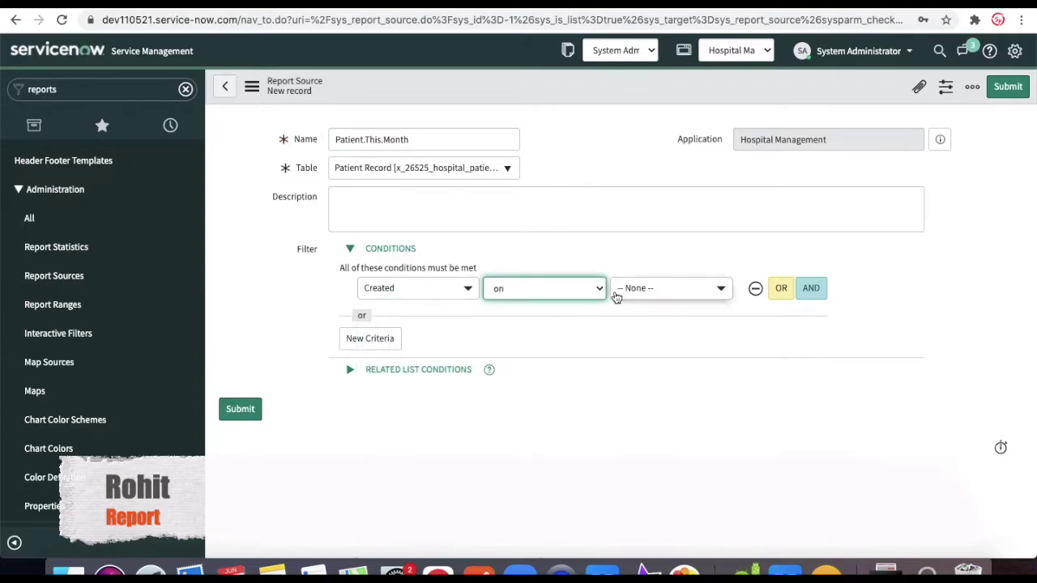
{"action": "left_click", "coordinate": [645, 296]}
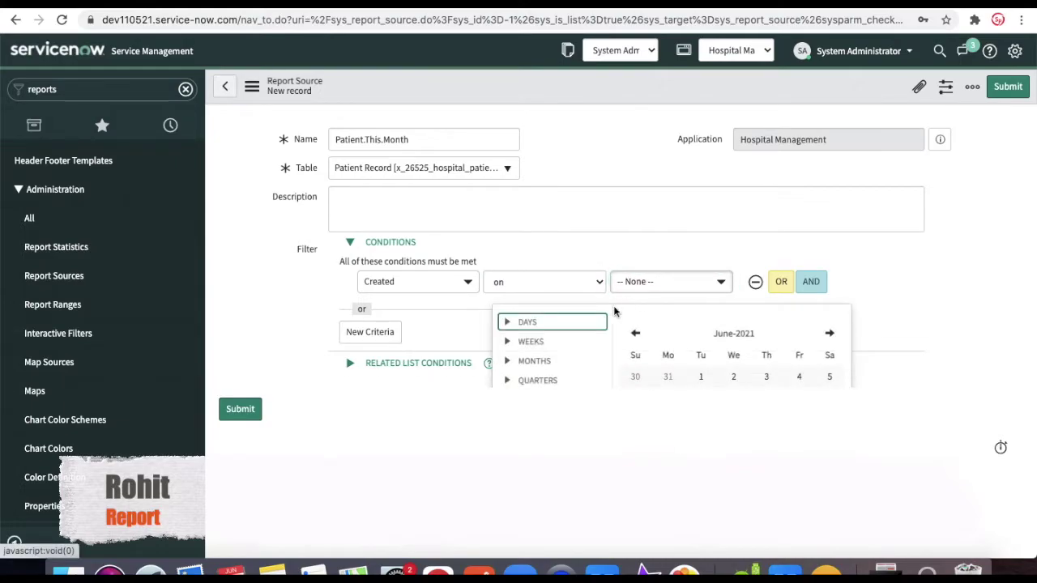
{"action": "left_click", "coordinate": [442, 246]}
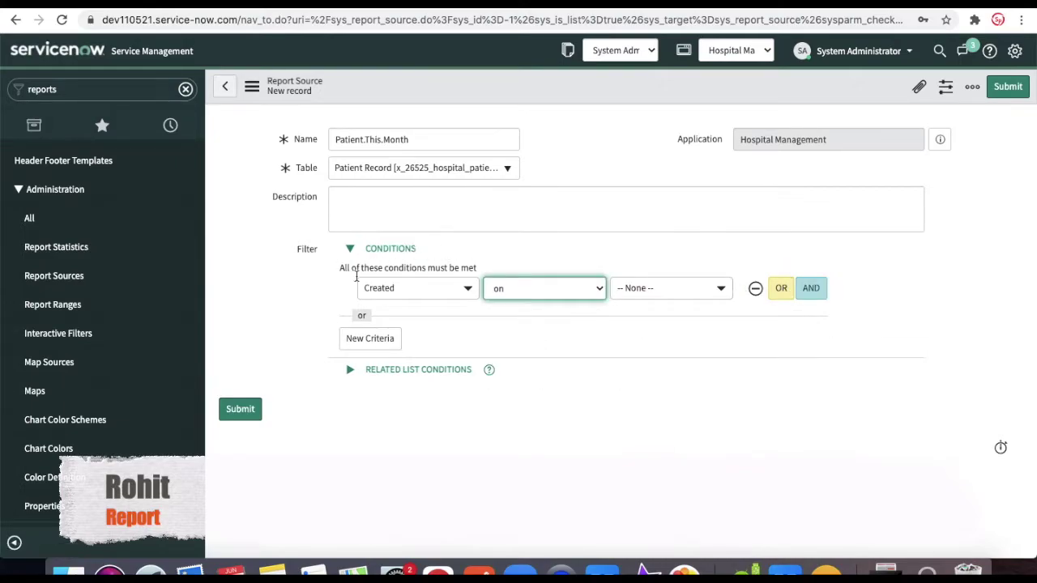
{"action": "left_click", "coordinate": [637, 290]}
{"action": "scroll", "coordinate": [606, 375], "scroll_direction": "down", "scroll_amount": 3}
{"action": "scroll", "coordinate": [603, 378], "scroll_direction": "up", "scroll_amount": 2}
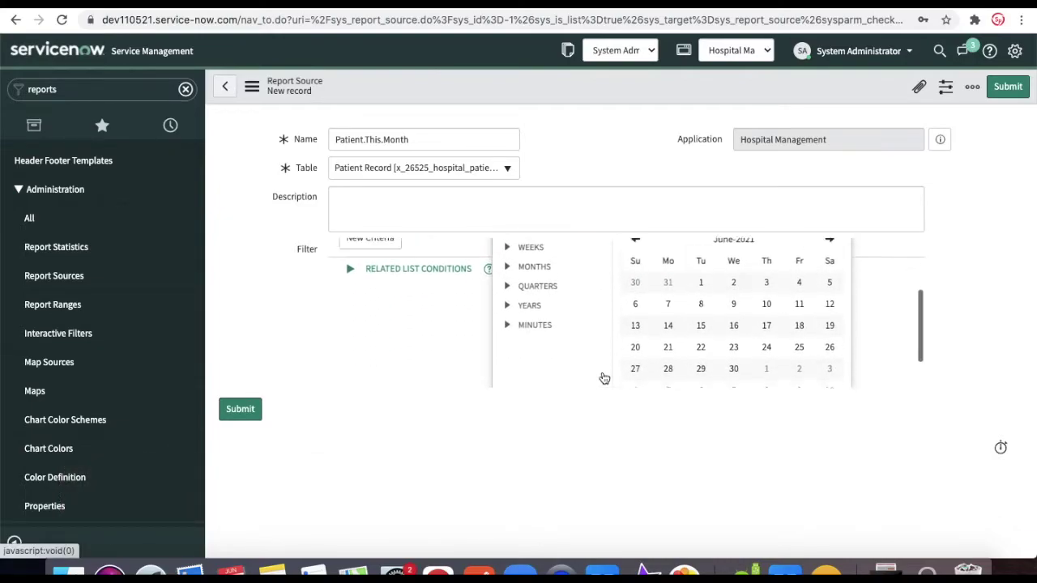
{"action": "left_click", "coordinate": [538, 298]}
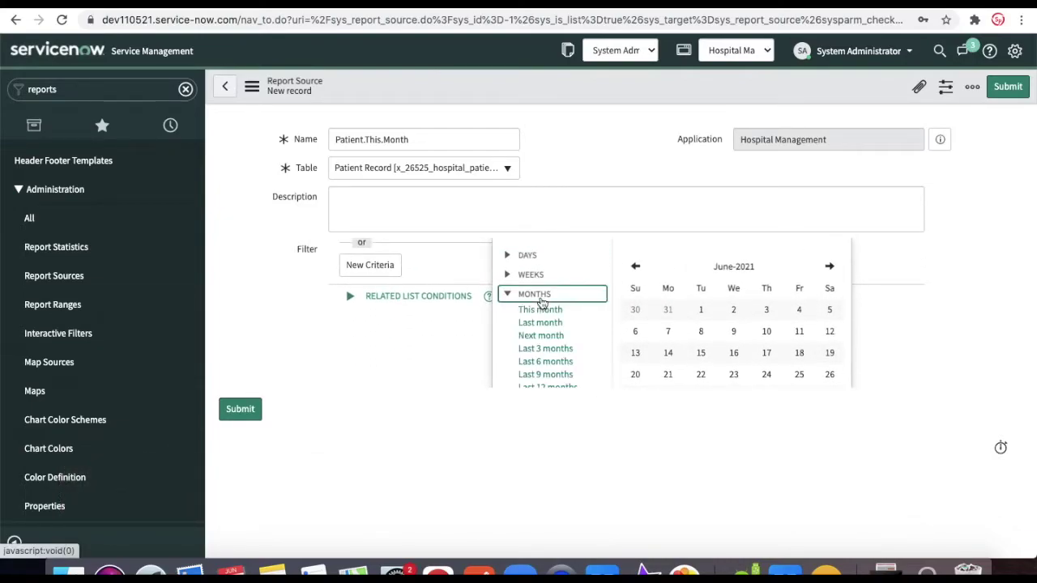
{"action": "left_click", "coordinate": [539, 311]}
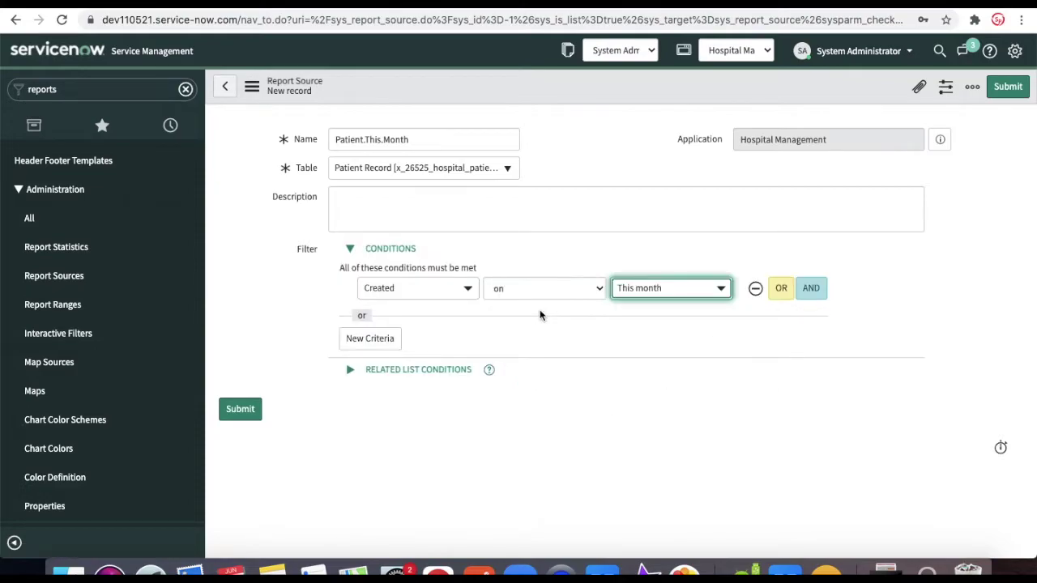
{"action": "right_click", "coordinate": [570, 86]}
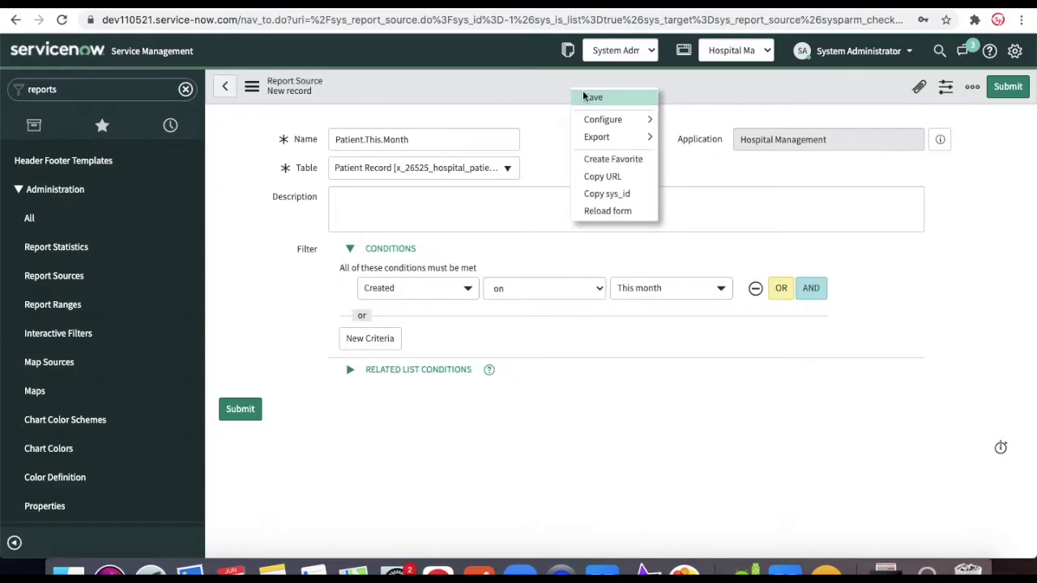
{"action": "left_click", "coordinate": [583, 97]}
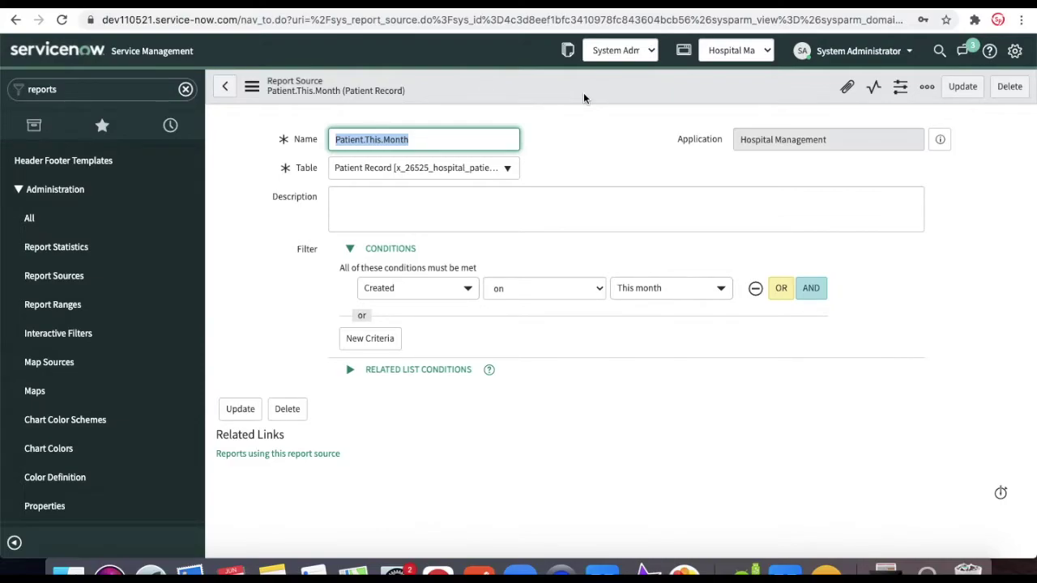
Start a new report and select Patient.This.Month (Patient Record) as its data source
{"action": "scroll", "coordinate": [122, 279], "scroll_direction": "up", "scroll_amount": 5}
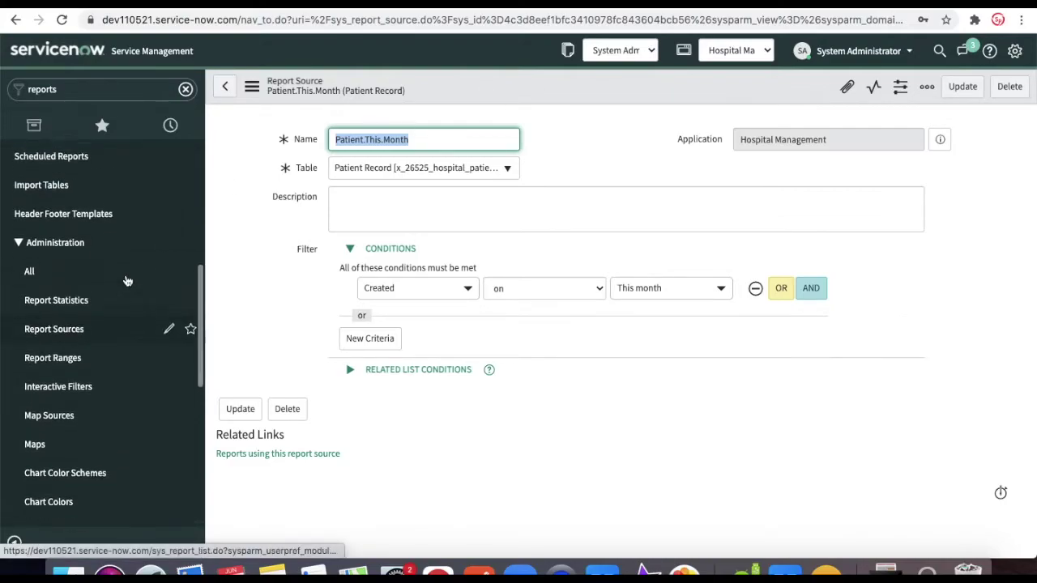
{"action": "left_click", "coordinate": [68, 273]}
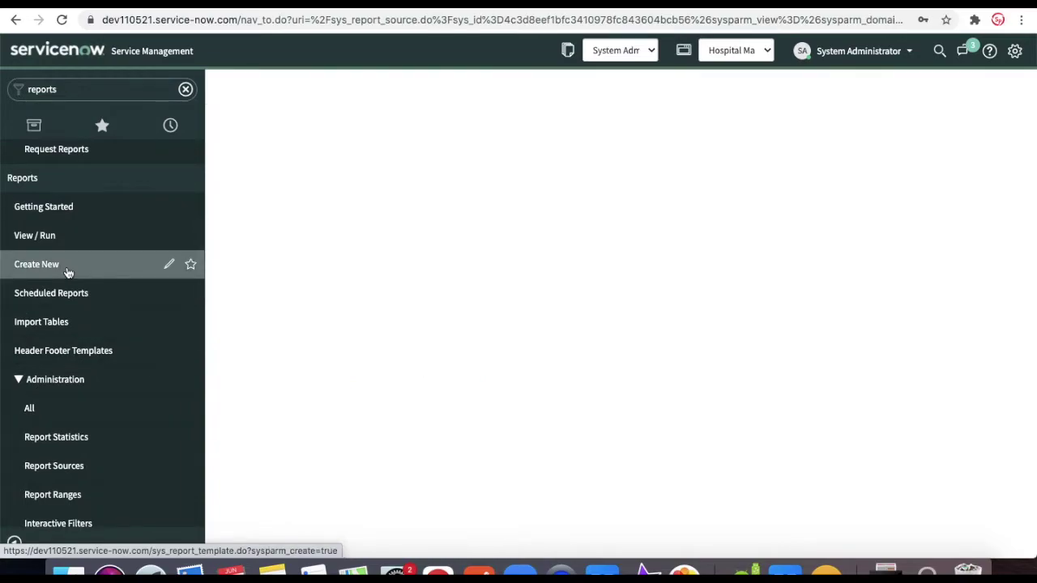
{"action": "left_click", "coordinate": [68, 272]}
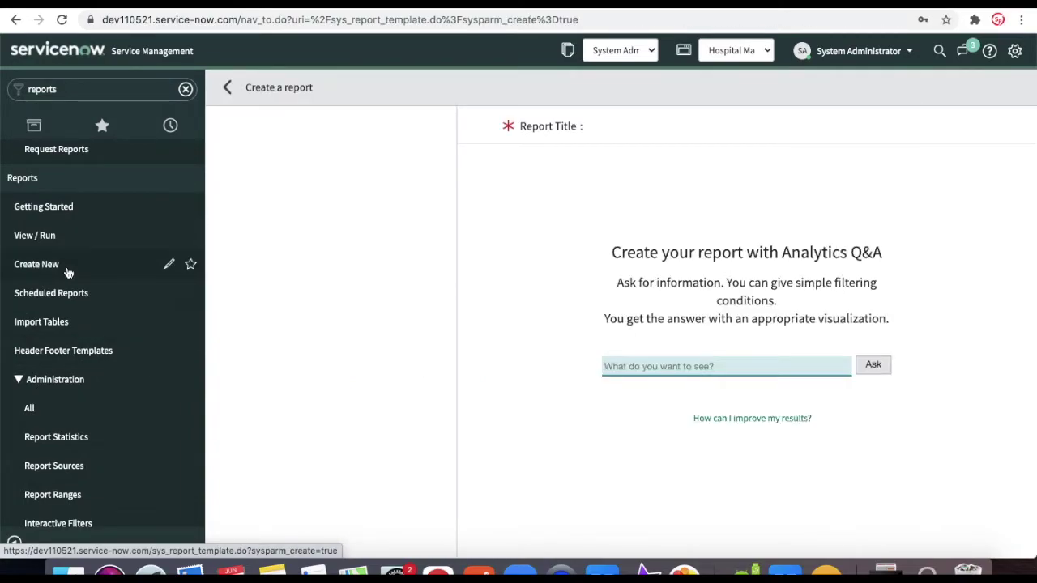
{"action": "left_click", "coordinate": [245, 300]}
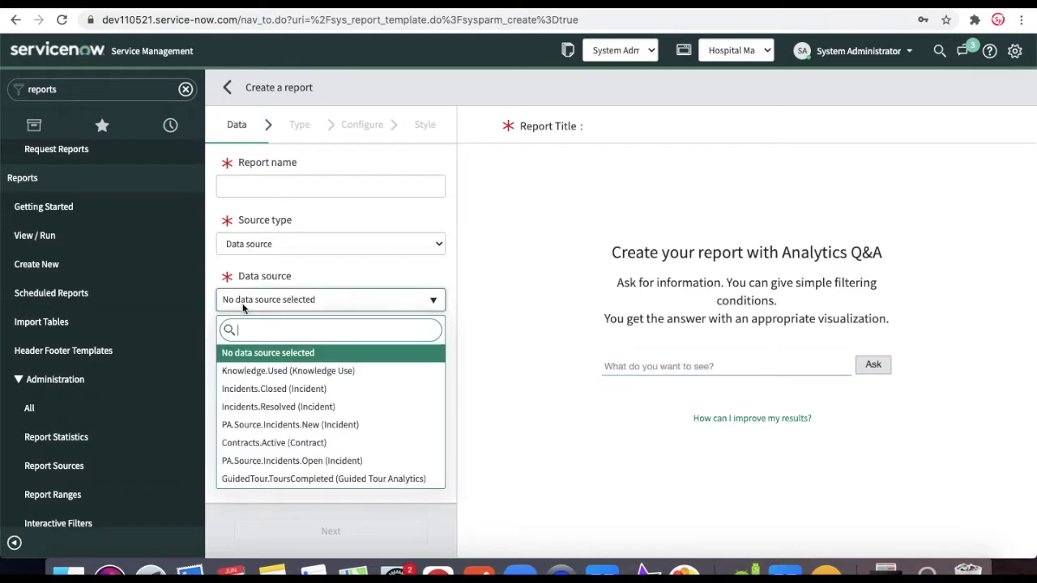
{"action": "type", "text": "Patient.This.Month"}
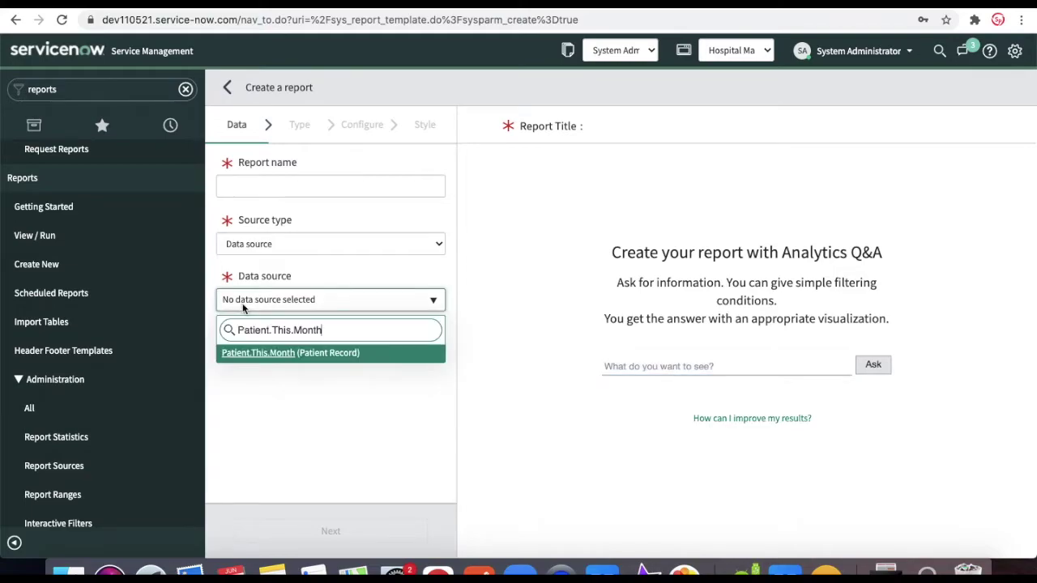
{"action": "left_click", "coordinate": [306, 359]}
Name the report "Patient Record for this month" and continue to the visualization types
{"action": "left_click", "coordinate": [304, 187]}
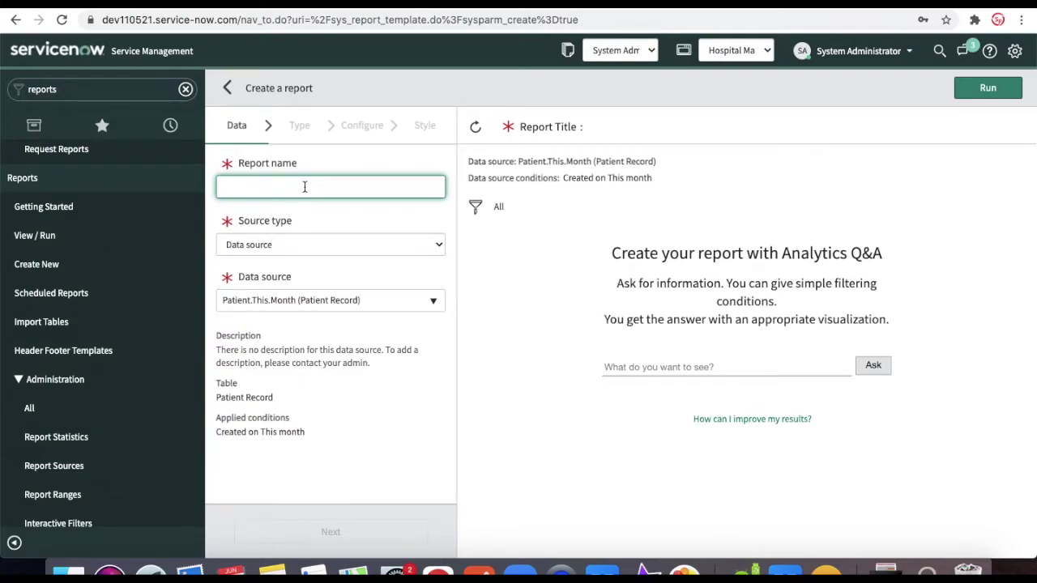
{"action": "type", "text": "Pat"}
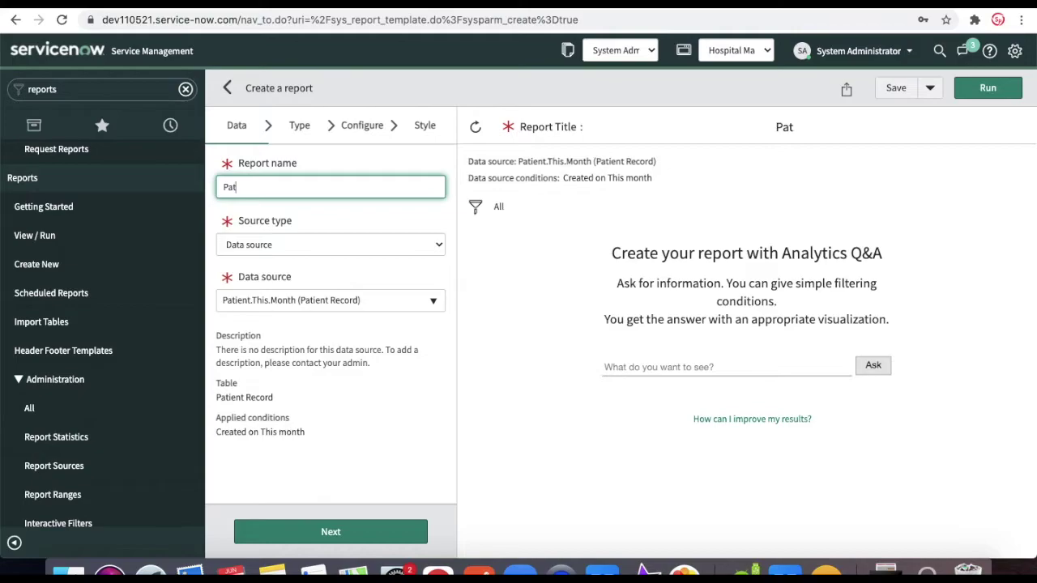
{"action": "type", "text": "ient Record for this month"}
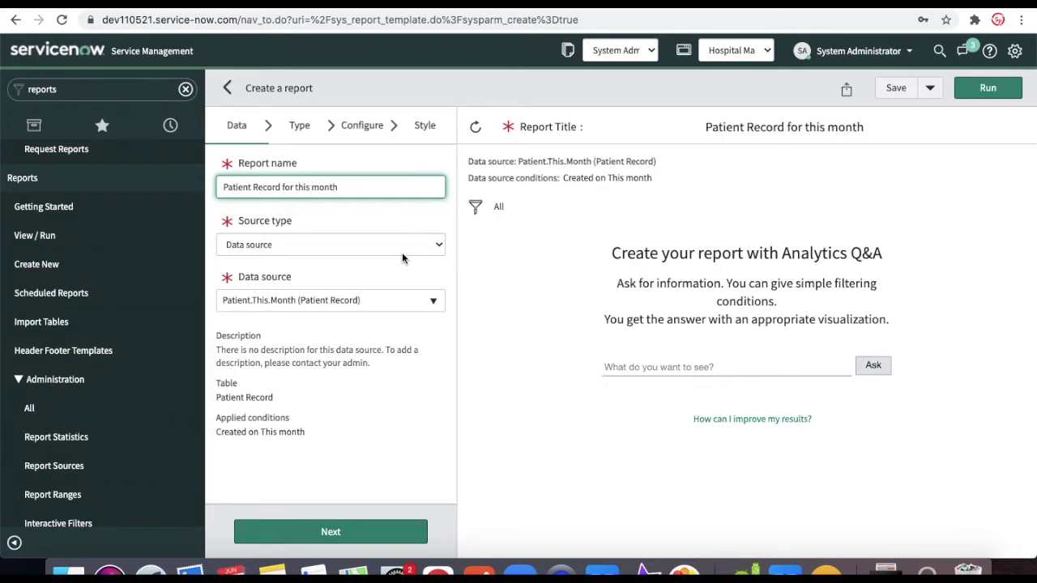
{"action": "left_click", "coordinate": [327, 530]}
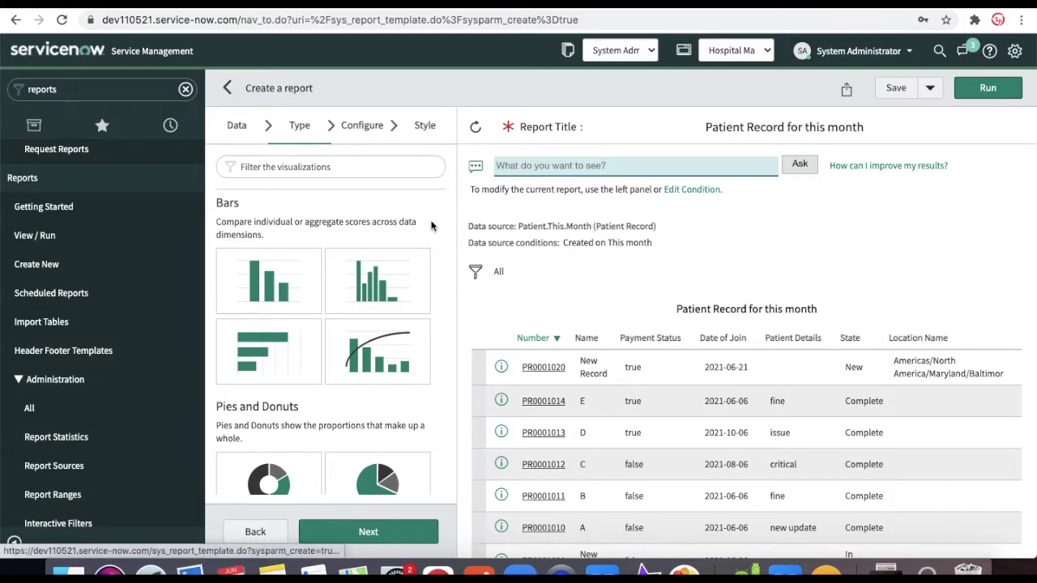
Try the Bar, Histogram and Donut visualizations for the report
{"action": "scroll", "coordinate": [433, 209], "scroll_direction": "down", "scroll_amount": 1}
{"action": "scroll", "coordinate": [432, 209], "scroll_direction": "down", "scroll_amount": 1}
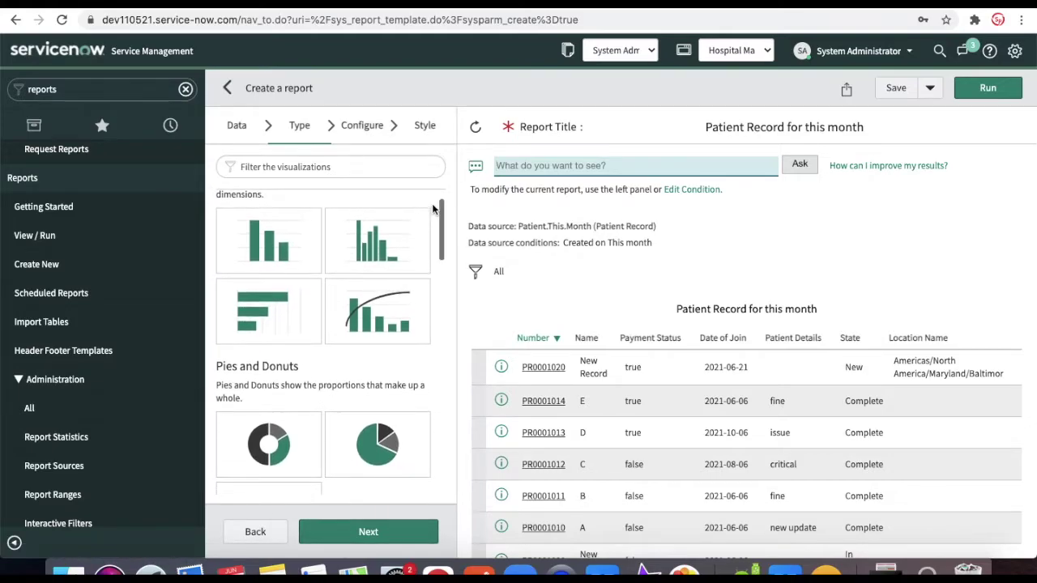
{"action": "scroll", "coordinate": [432, 209], "scroll_direction": "up", "scroll_amount": 1}
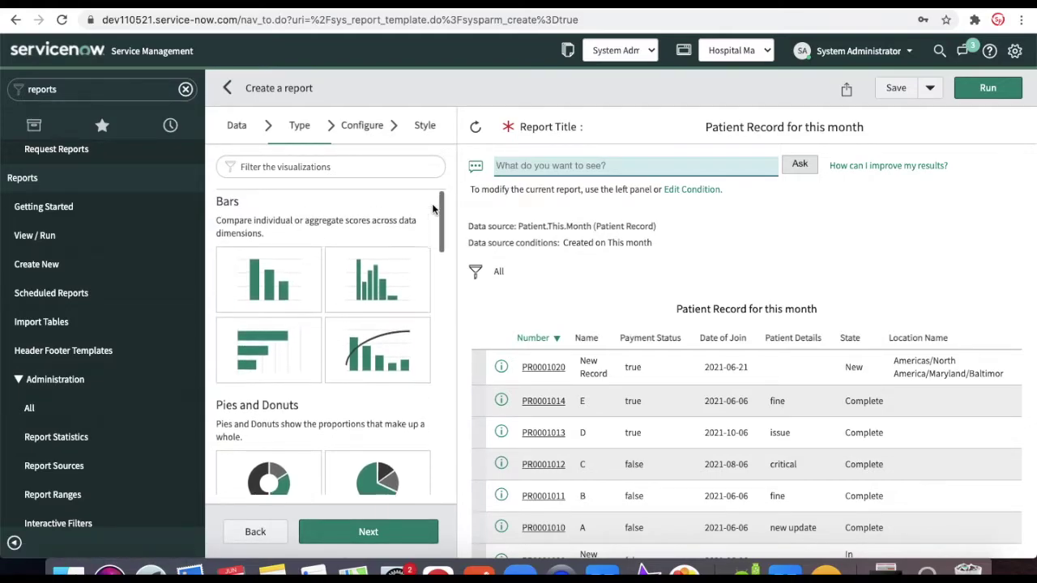
{"action": "left_click", "coordinate": [269, 290]}
{"action": "left_click", "coordinate": [269, 290]}
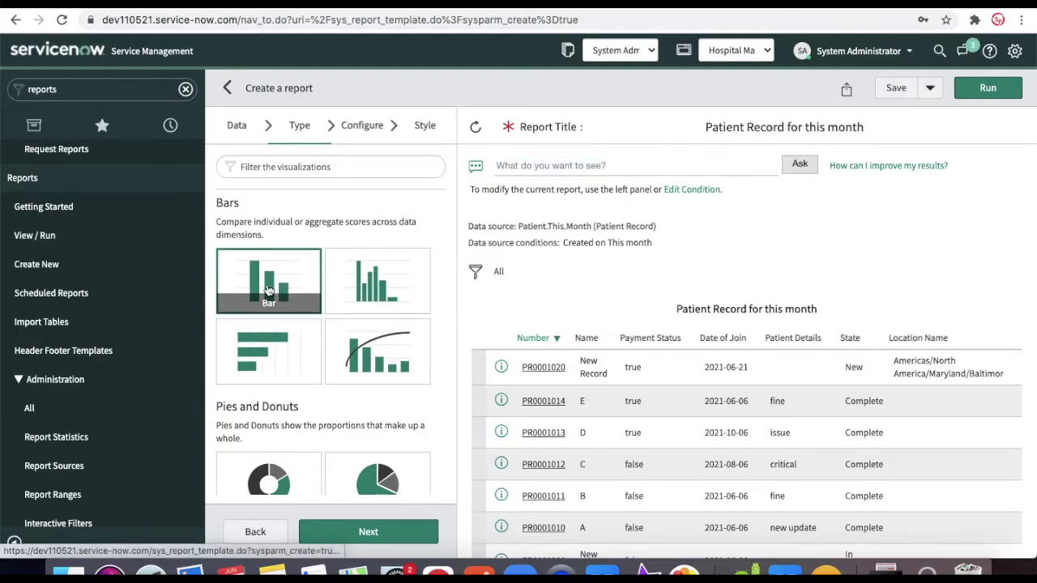
{"action": "left_click", "coordinate": [383, 281]}
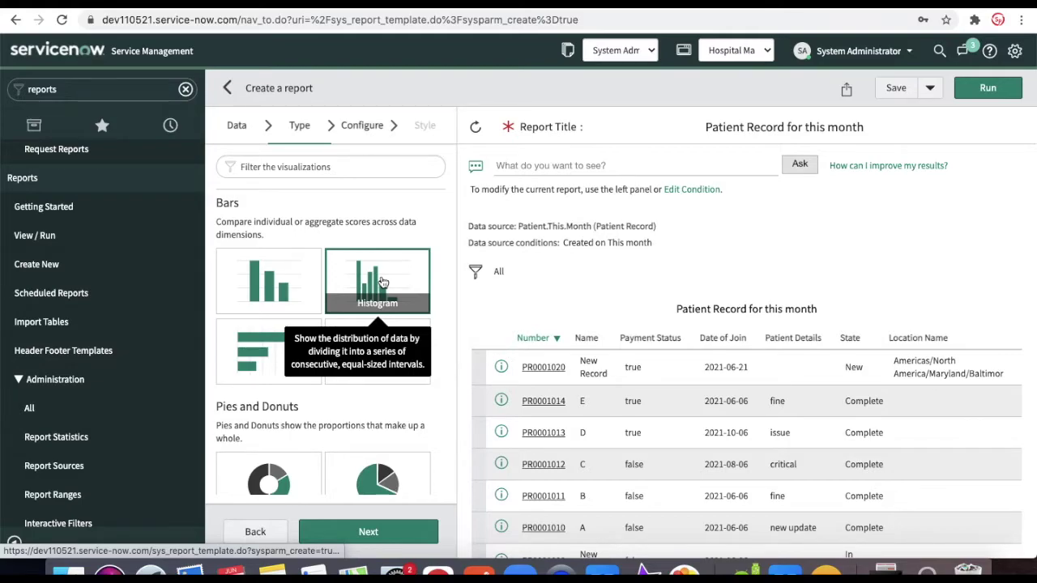
{"action": "left_click", "coordinate": [283, 290]}
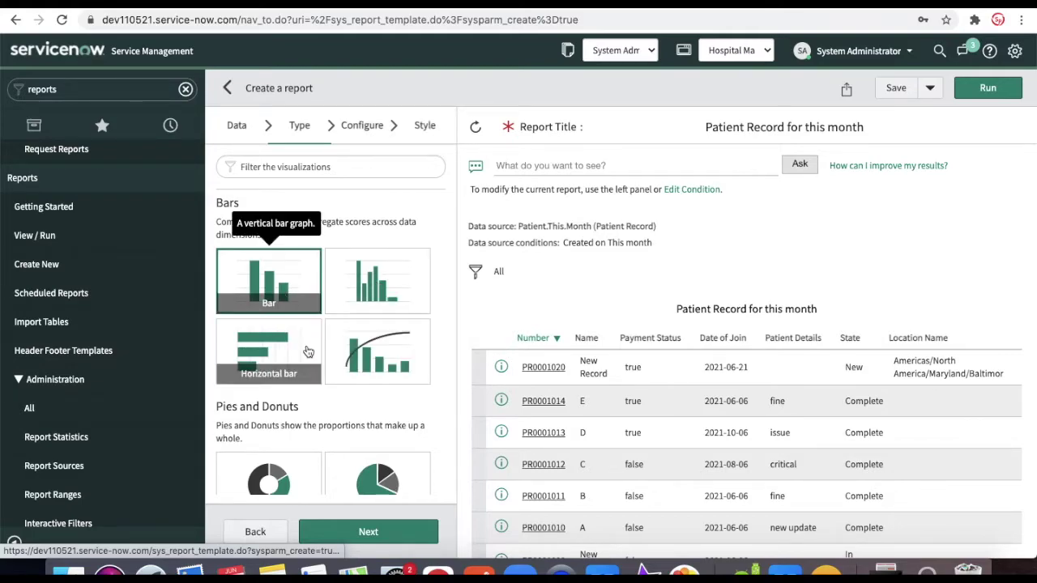
{"action": "scroll", "coordinate": [308, 351], "scroll_direction": "down", "scroll_amount": 2}
{"action": "left_click", "coordinate": [274, 397]}
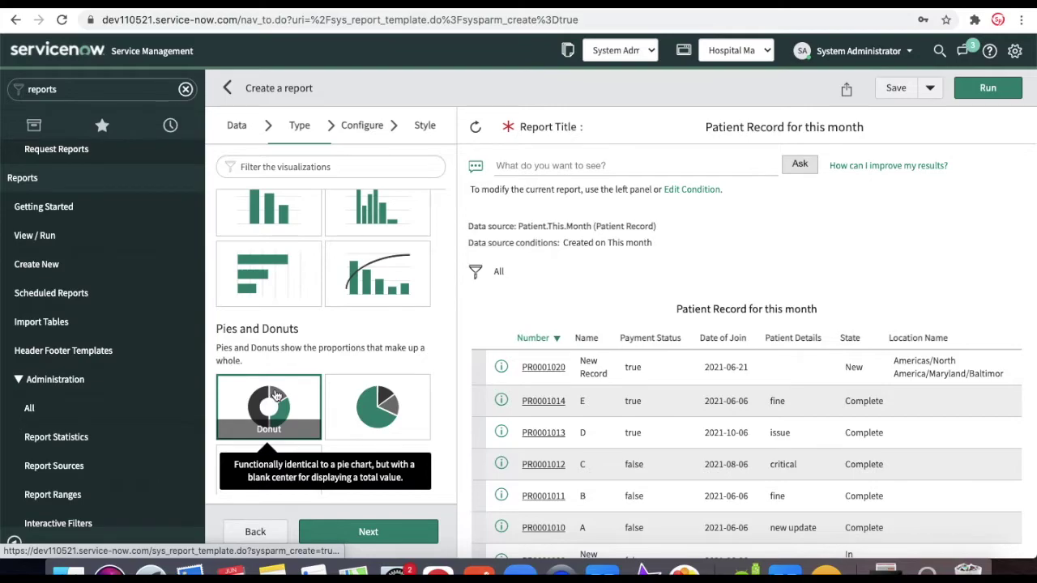
Choose the Bar visualization and continue to the report's configuration
{"action": "scroll", "coordinate": [298, 311], "scroll_direction": "up", "scroll_amount": 1}
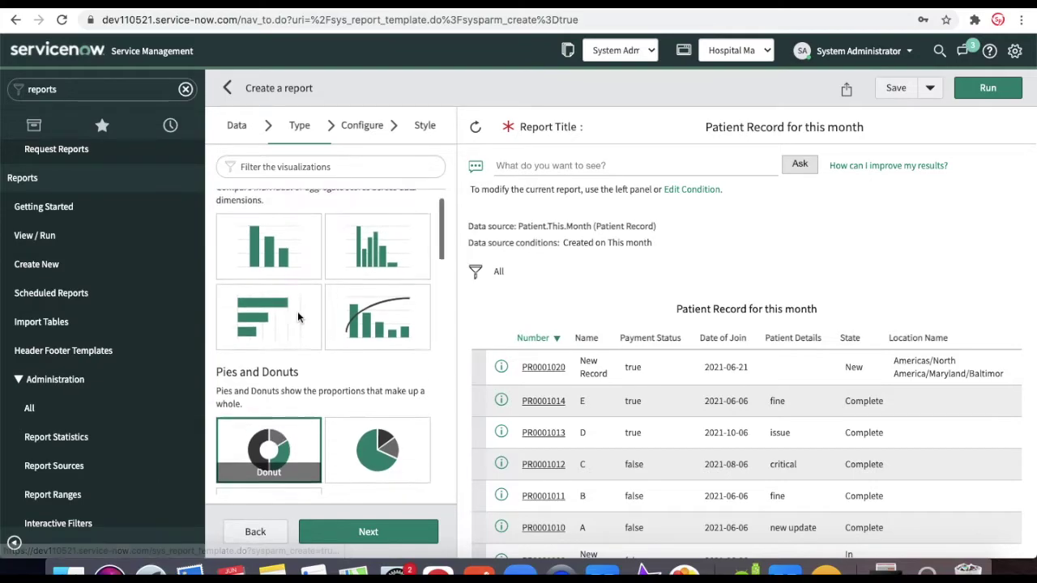
{"action": "left_click", "coordinate": [272, 277]}
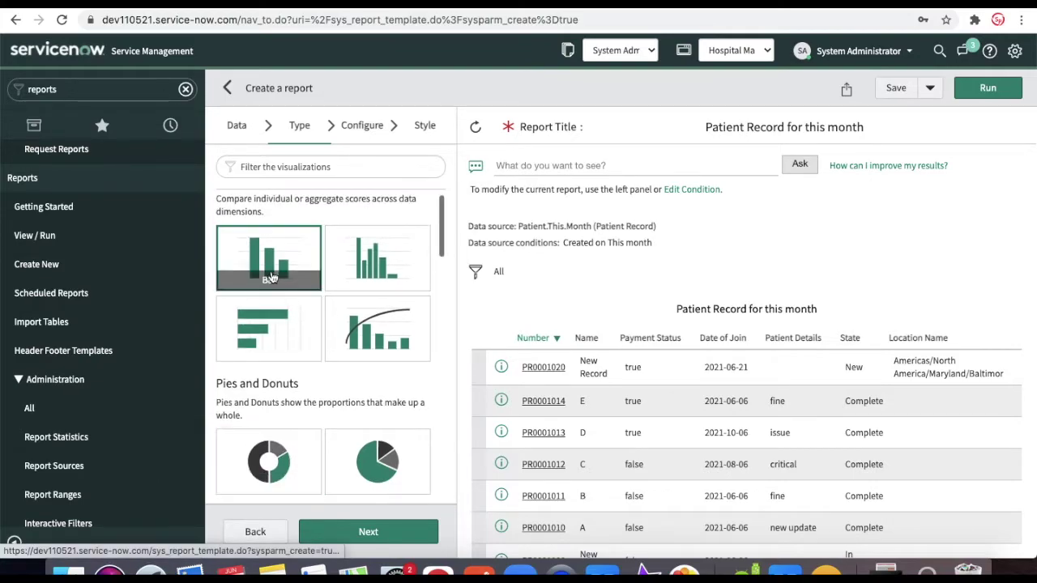
{"action": "left_click", "coordinate": [373, 531]}
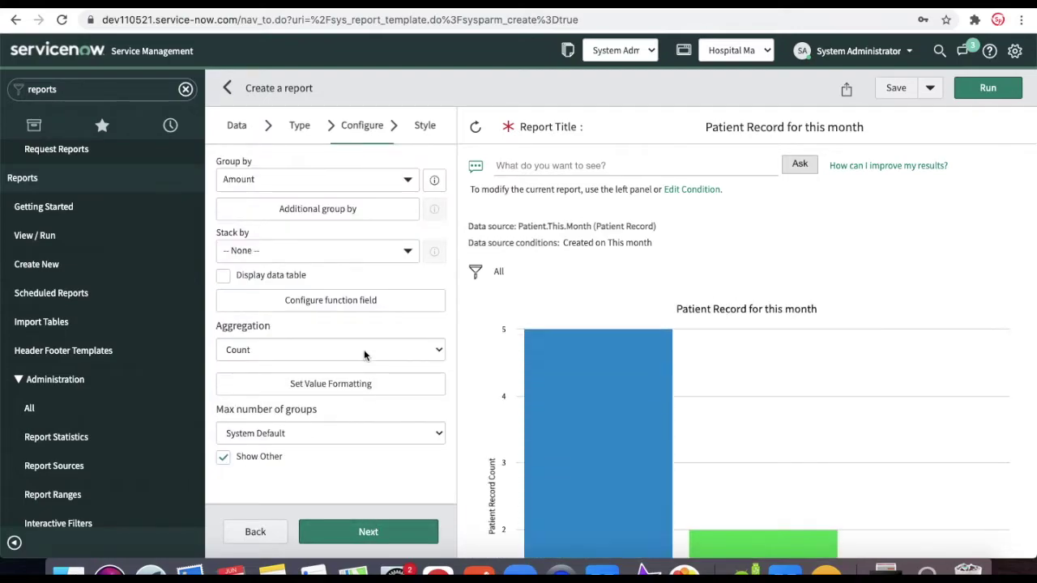
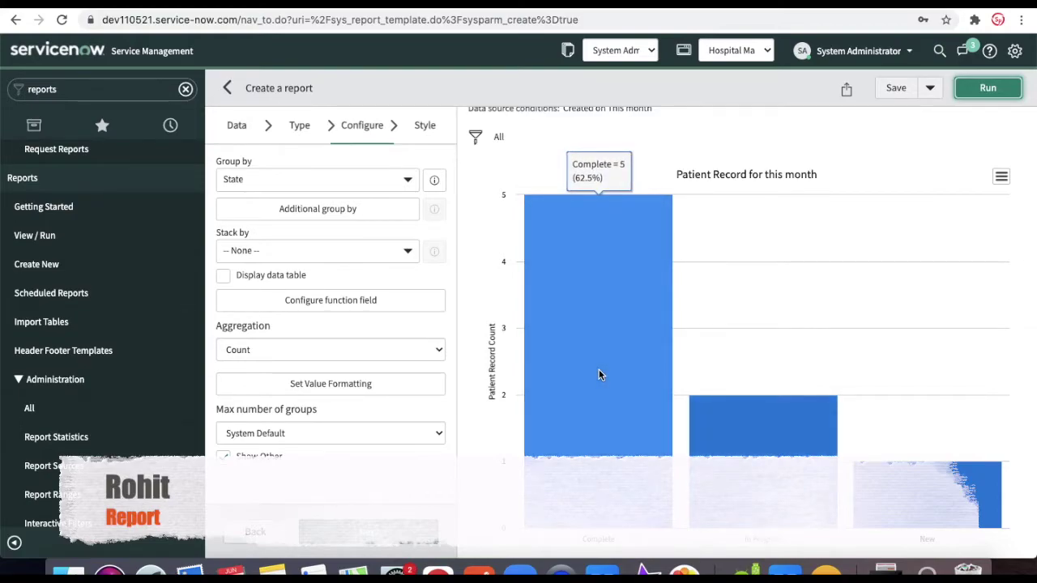
Stack the bar chart by Payment Status and run the report
{"action": "scroll", "coordinate": [599, 374], "scroll_direction": "up", "scroll_amount": 1}
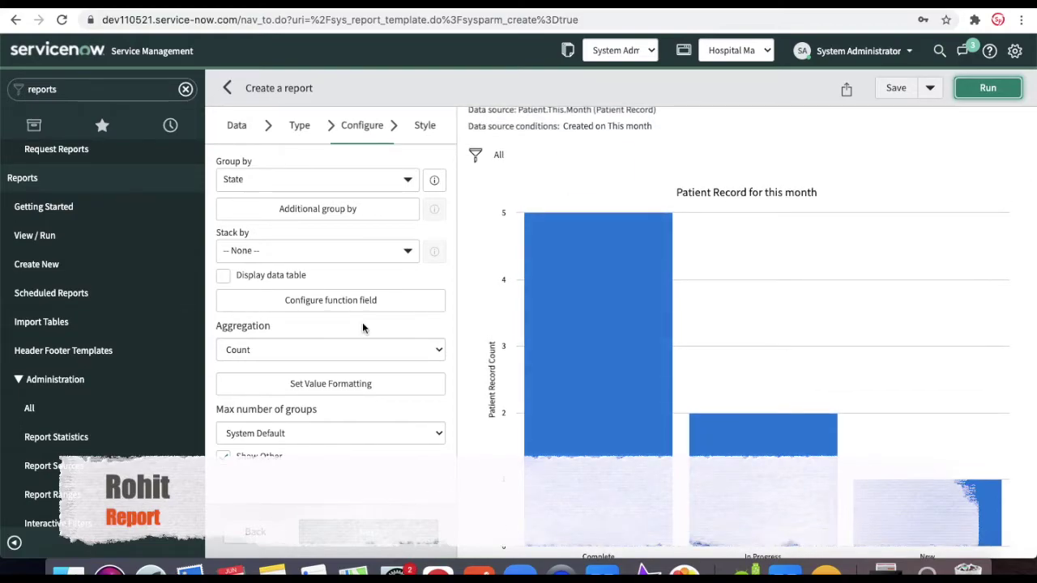
{"action": "left_click", "coordinate": [316, 256]}
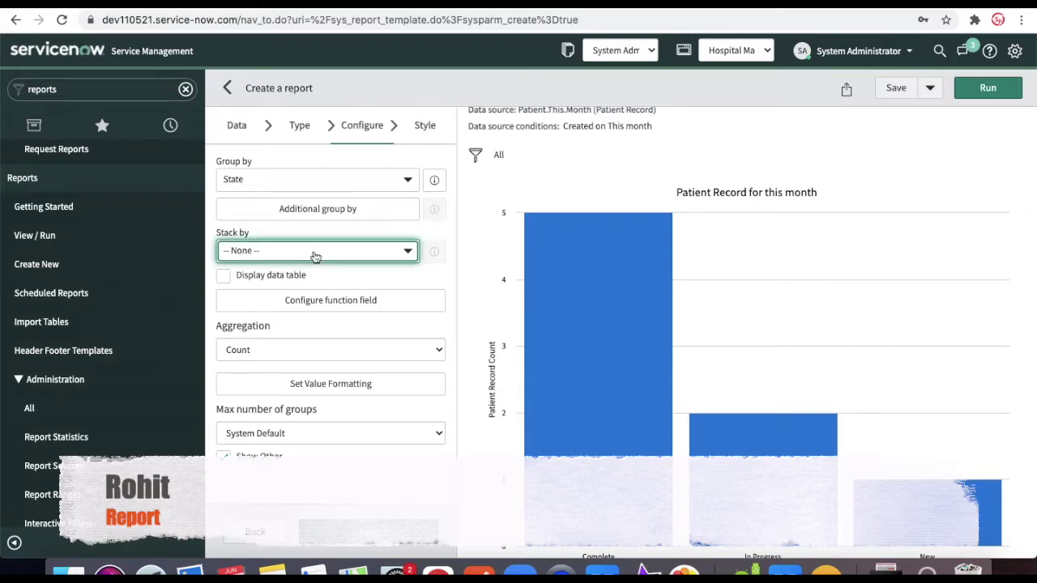
{"action": "left_click", "coordinate": [315, 256]}
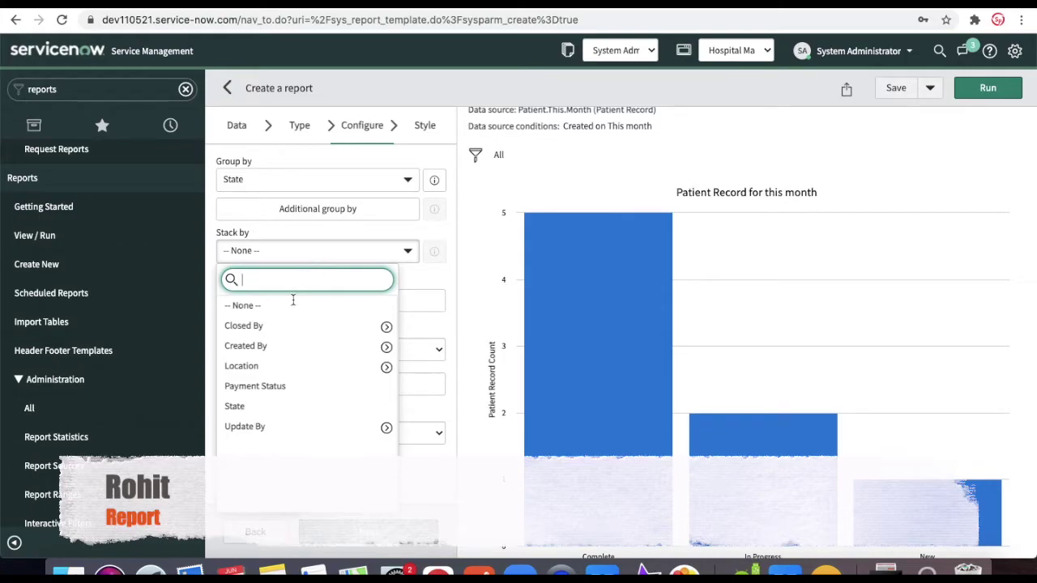
{"action": "left_click", "coordinate": [263, 394]}
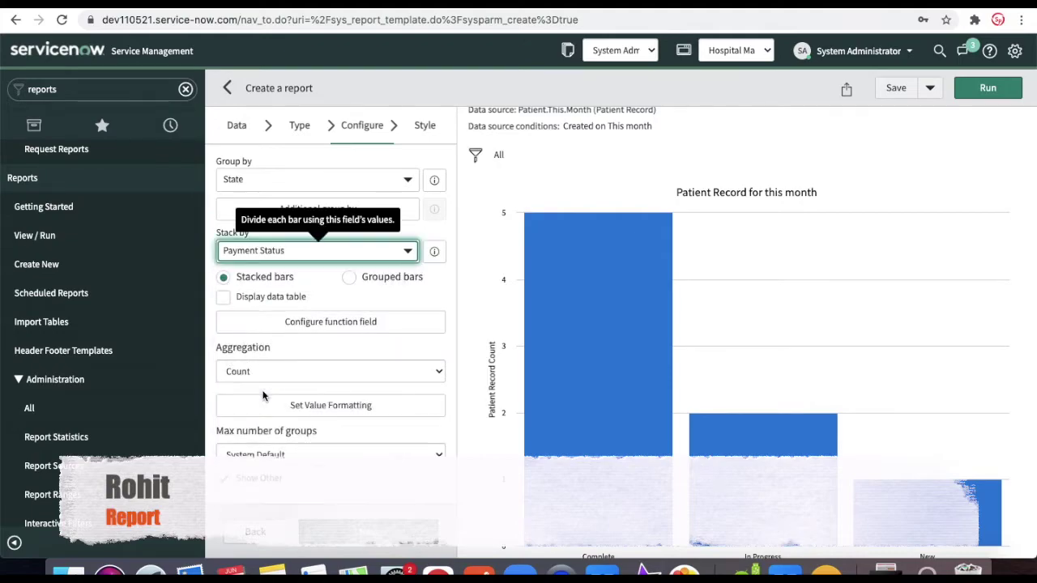
{"action": "left_click", "coordinate": [1004, 95]}
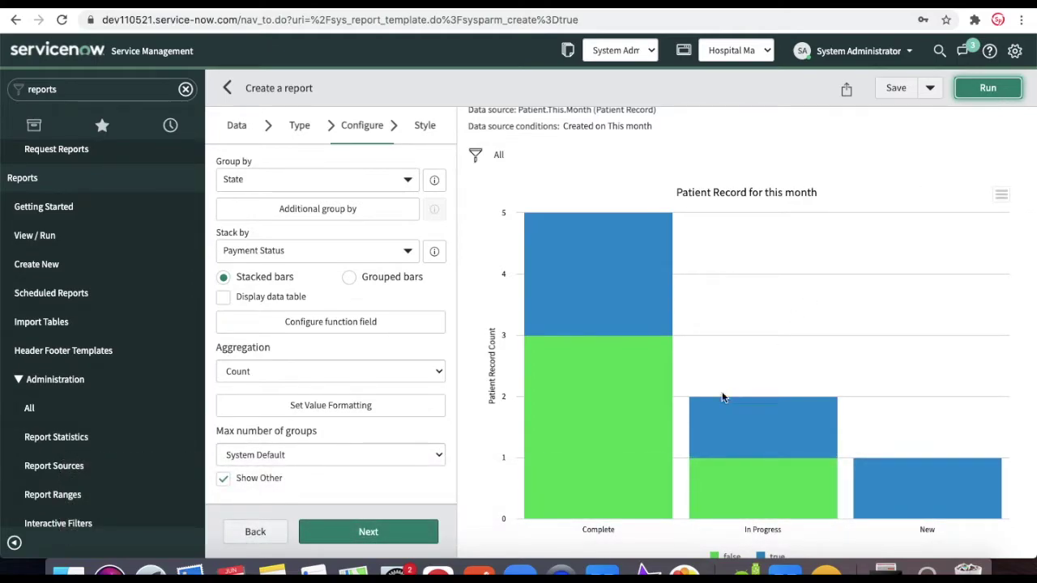
{"action": "mouse_move", "coordinate": [642, 398]}
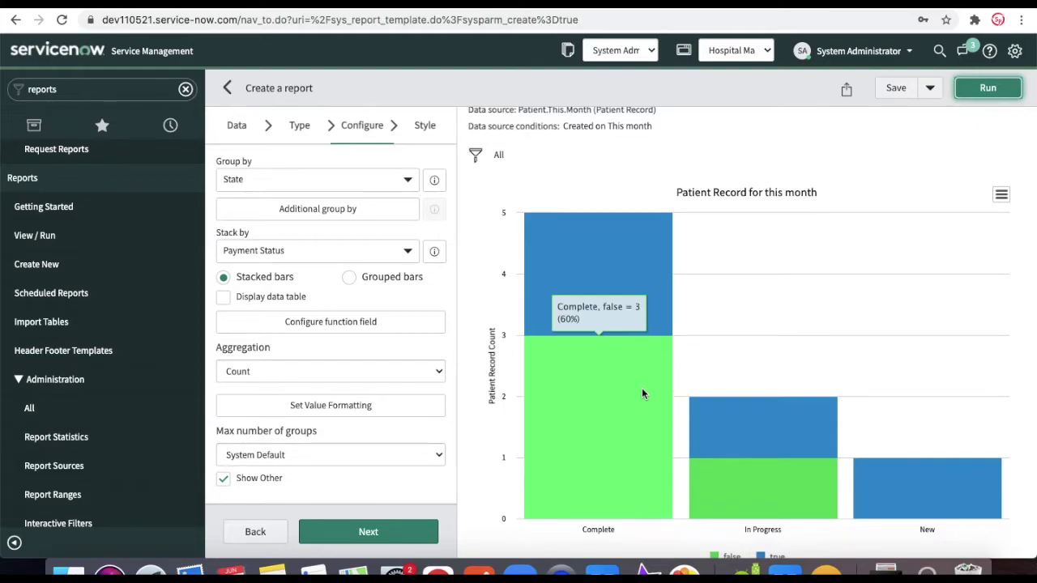
{"action": "mouse_move", "coordinate": [629, 247]}
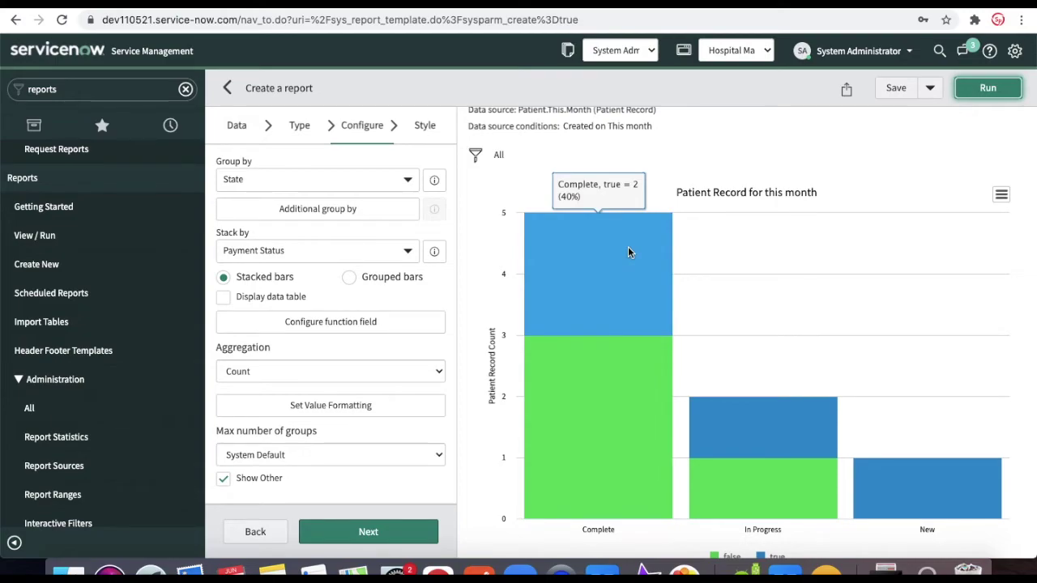
Continue to the report's style settings, open its sharing options and save the report
{"action": "mouse_move", "coordinate": [712, 479]}
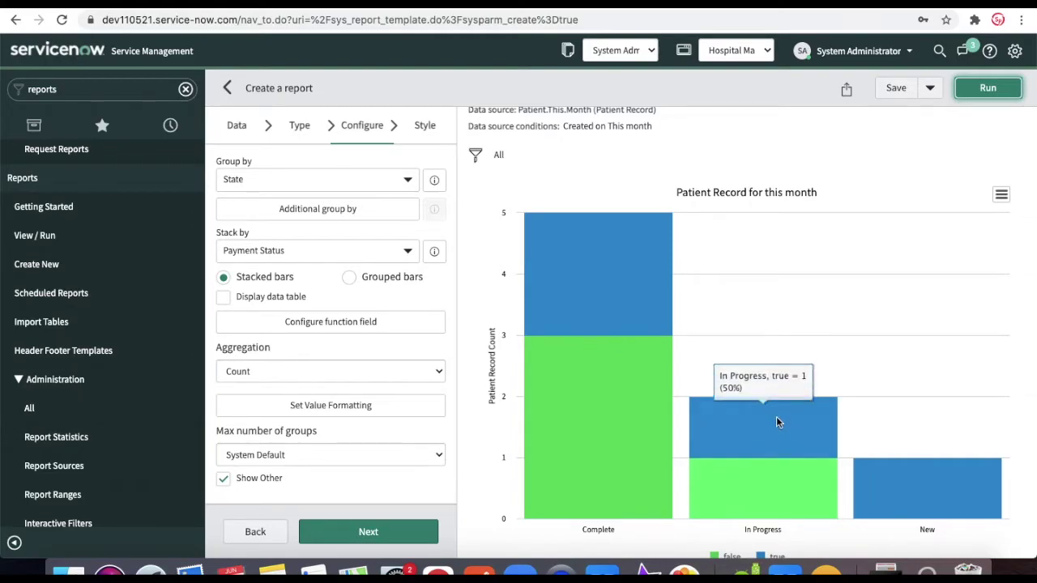
{"action": "mouse_move", "coordinate": [920, 489]}
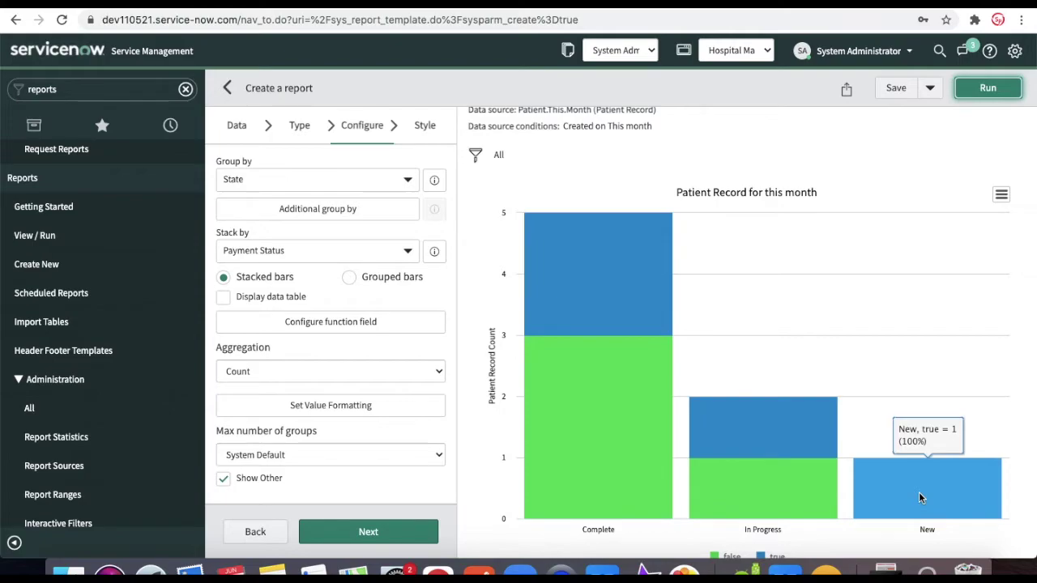
{"action": "scroll", "coordinate": [387, 486], "scroll_direction": "down", "scroll_amount": 1}
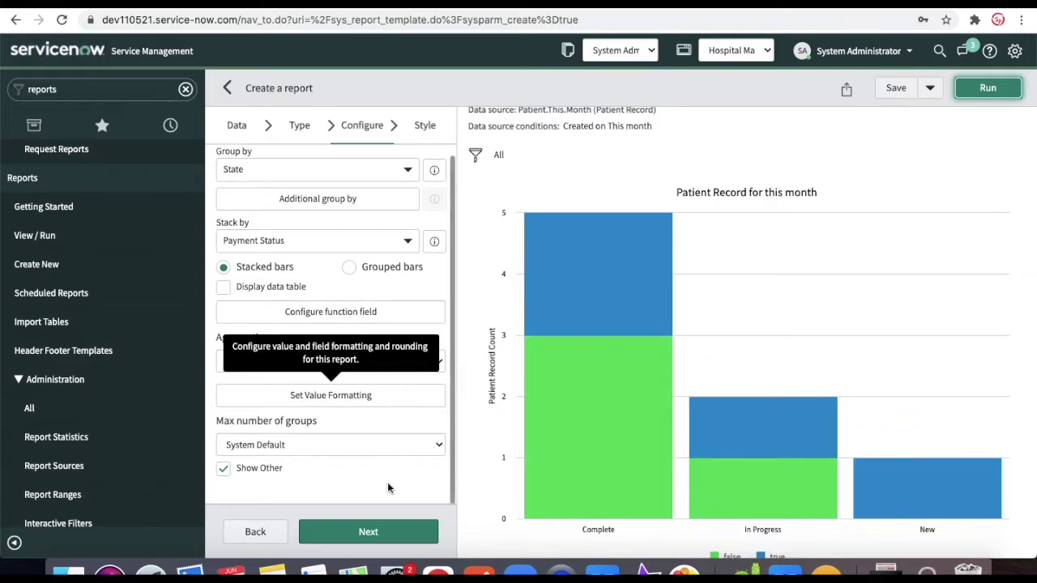
{"action": "left_click", "coordinate": [376, 537]}
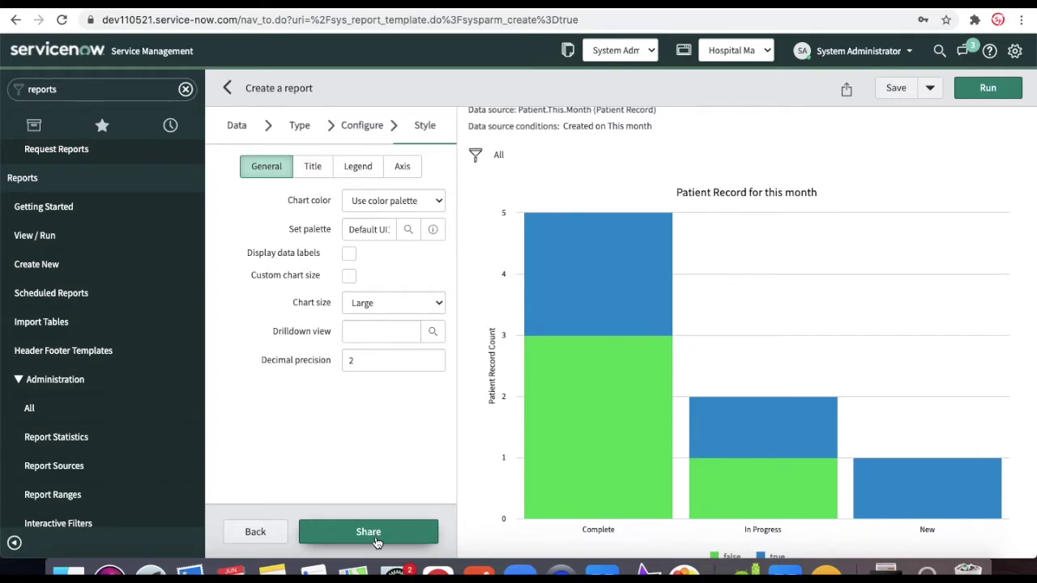
{"action": "left_click", "coordinate": [377, 541]}
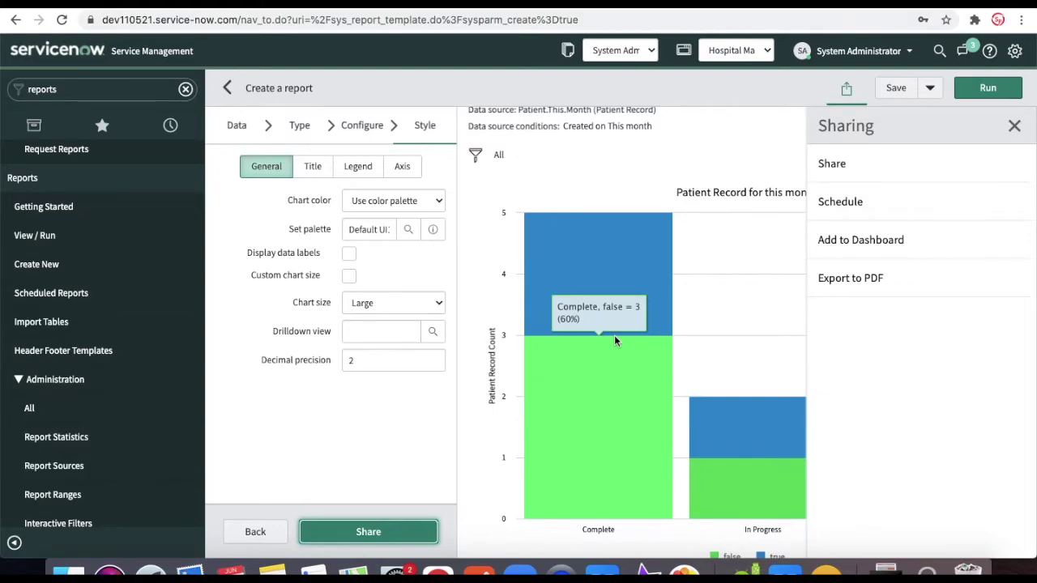
{"action": "left_click", "coordinate": [892, 90]}
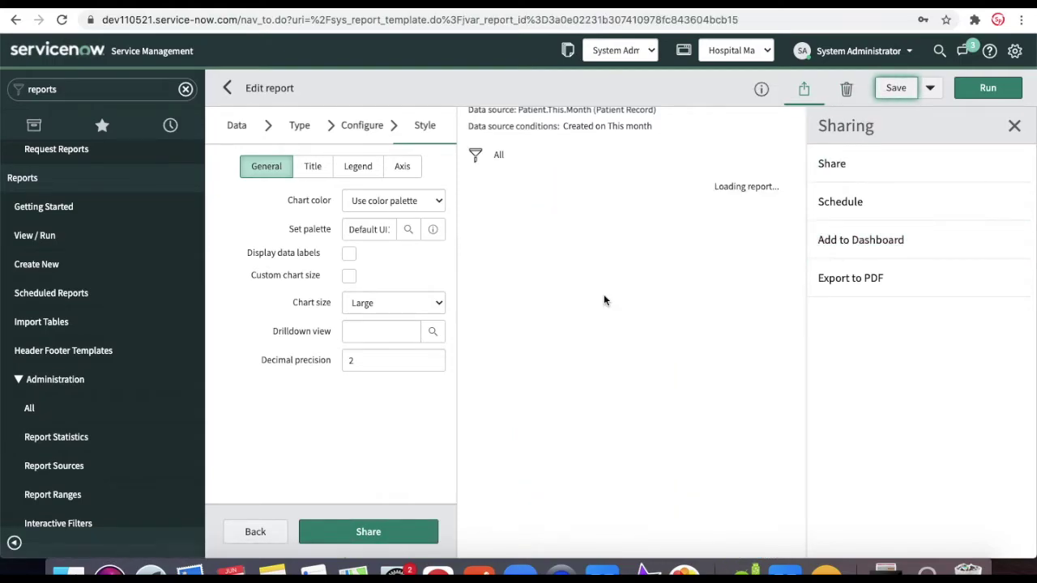
{"action": "mouse_move", "coordinate": [604, 300]}
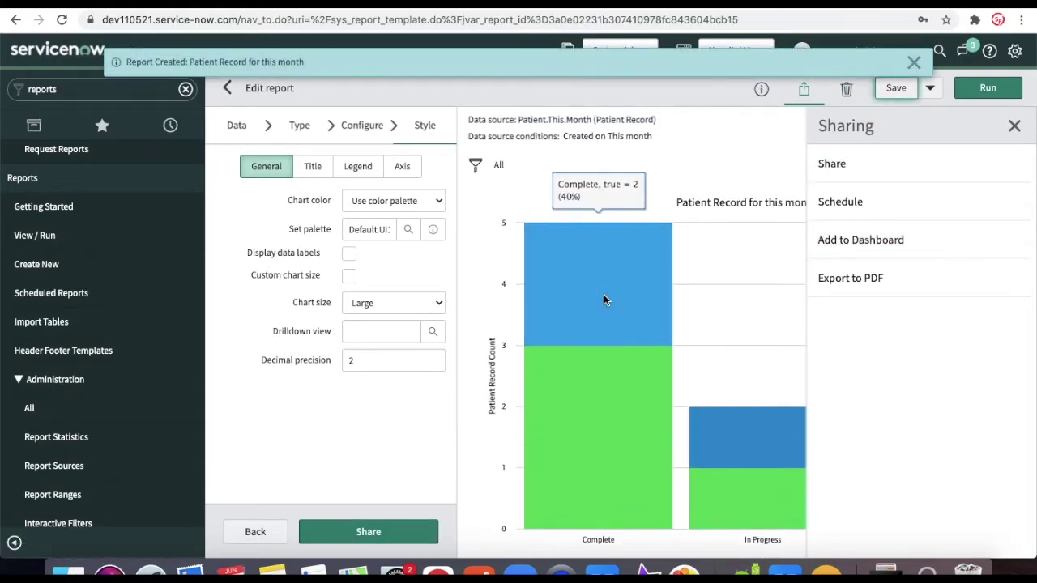
Share the report through Groups and Users with the Network group and save it
{"action": "left_click", "coordinate": [835, 164]}
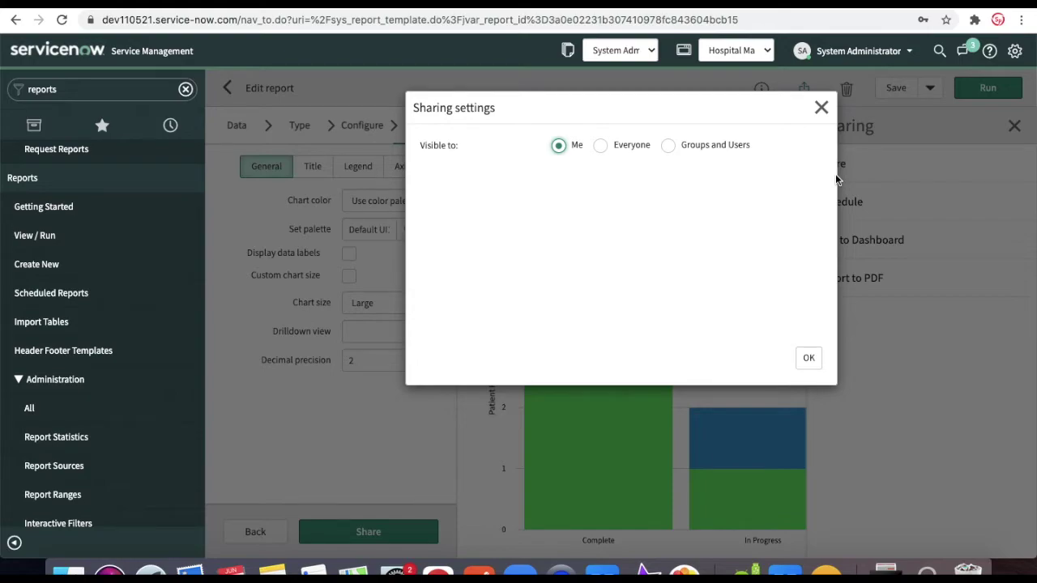
{"action": "left_click", "coordinate": [600, 146]}
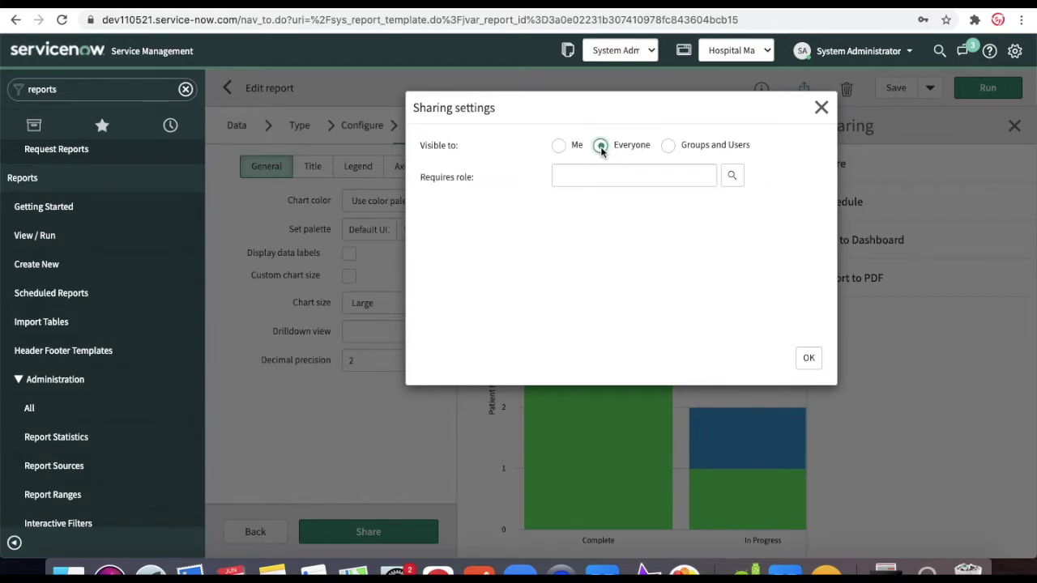
{"action": "left_click", "coordinate": [642, 178]}
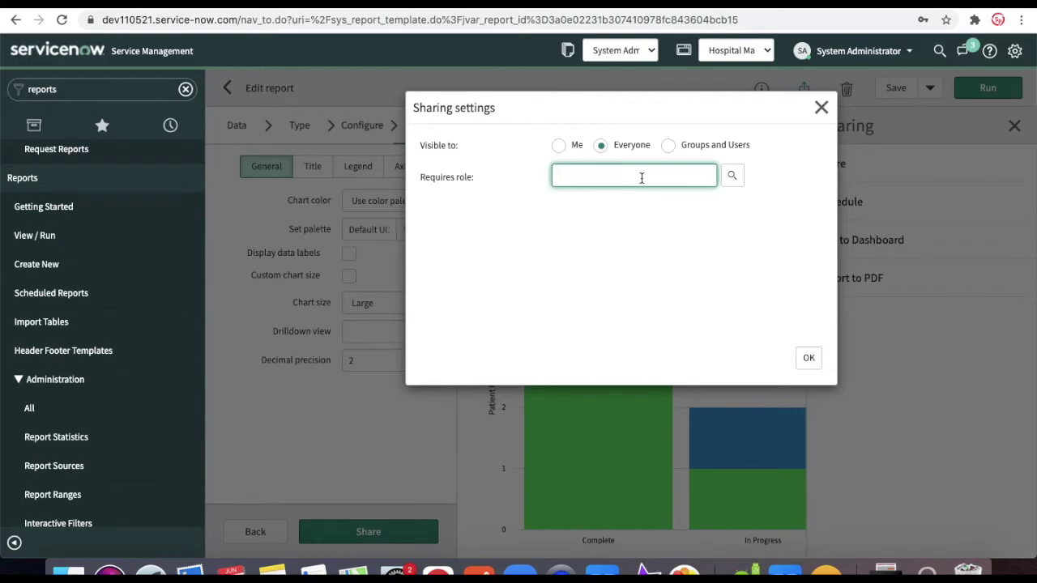
{"action": "left_click", "coordinate": [669, 145]}
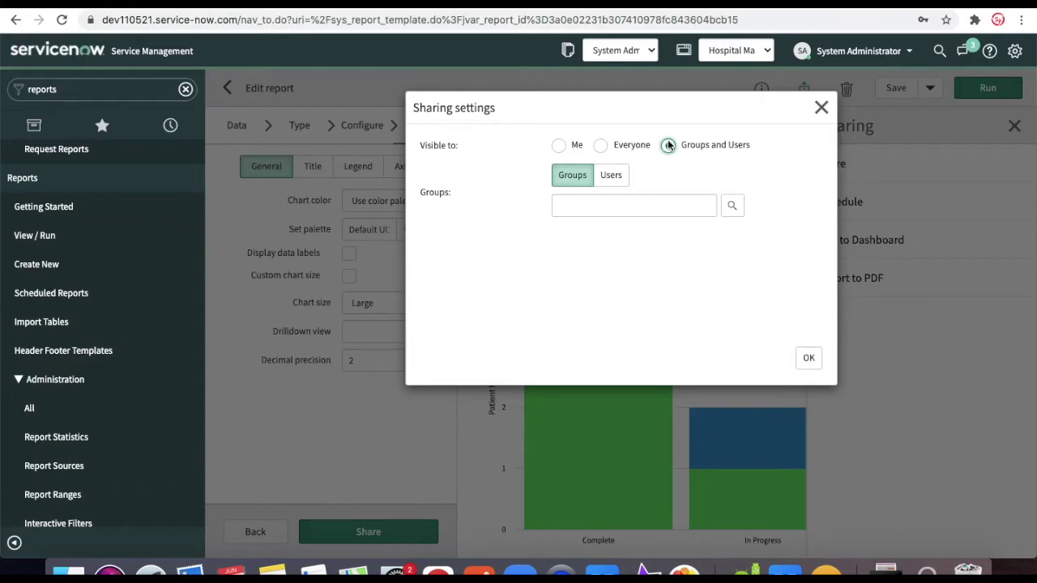
{"action": "left_click", "coordinate": [611, 207]}
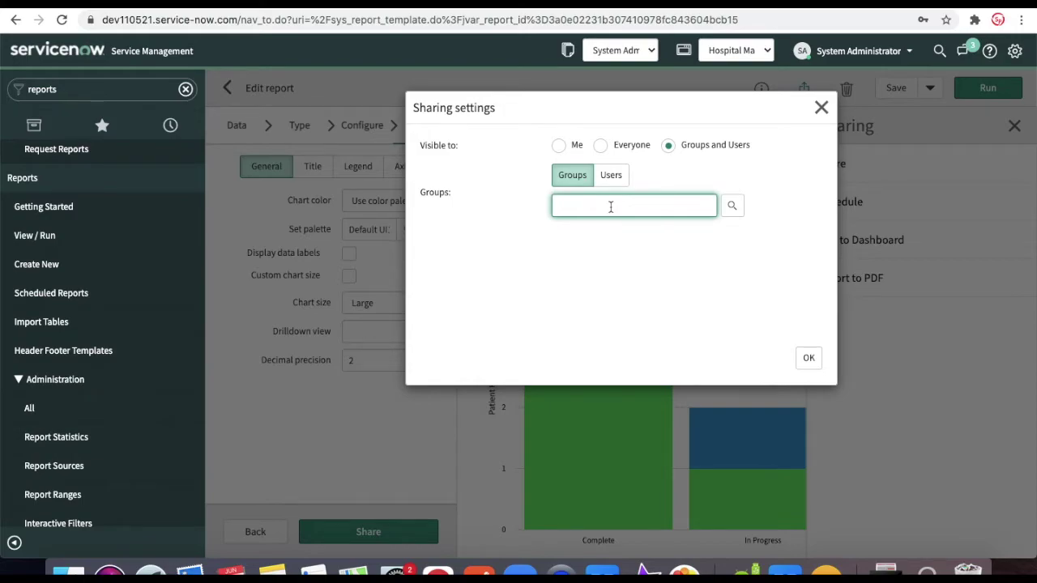
{"action": "type", "text": "Net"}
{"action": "left_click", "coordinate": [608, 223]}
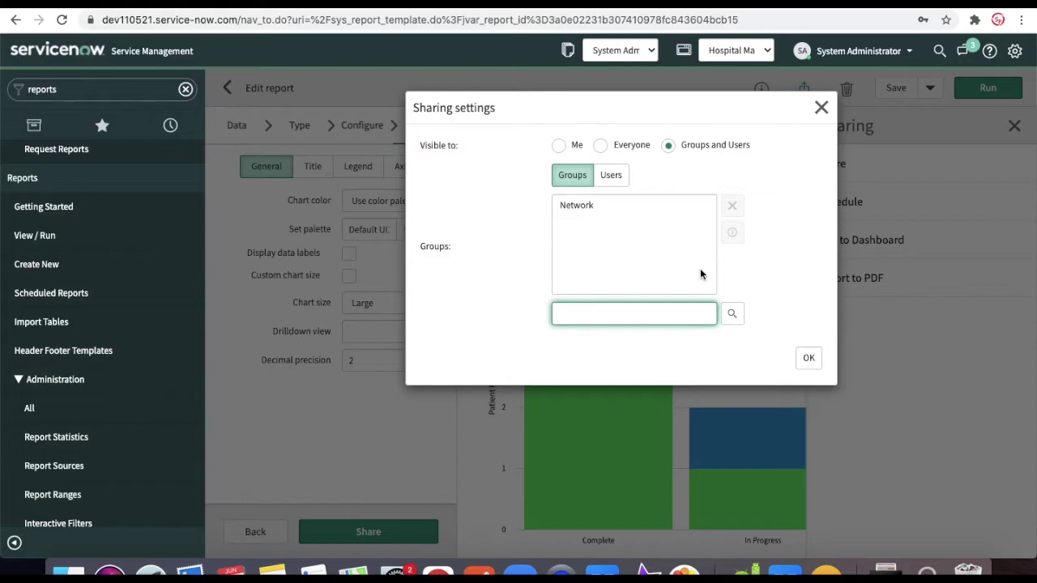
{"action": "left_click", "coordinate": [808, 357]}
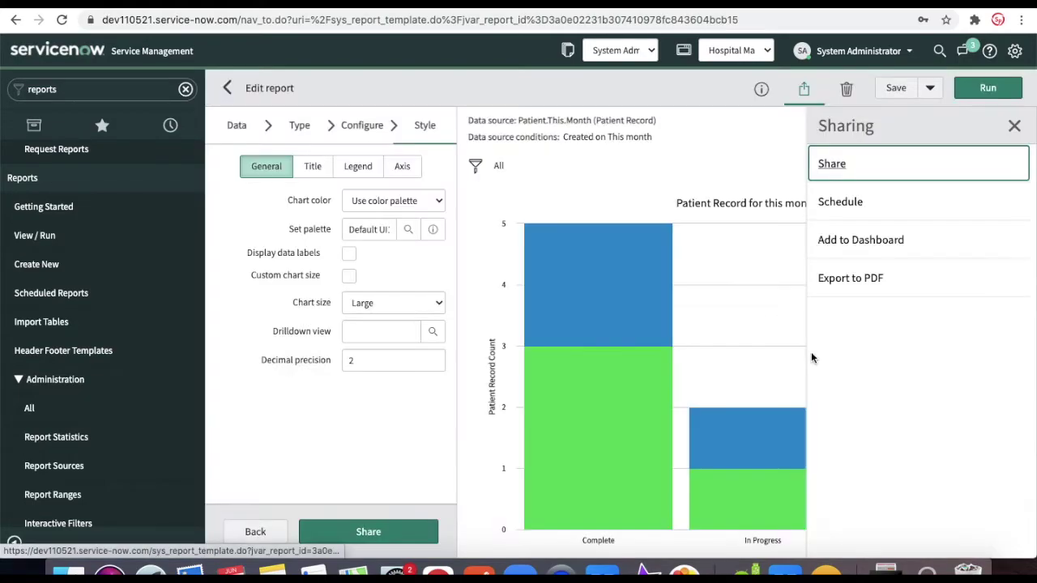
{"action": "left_click", "coordinate": [892, 91]}
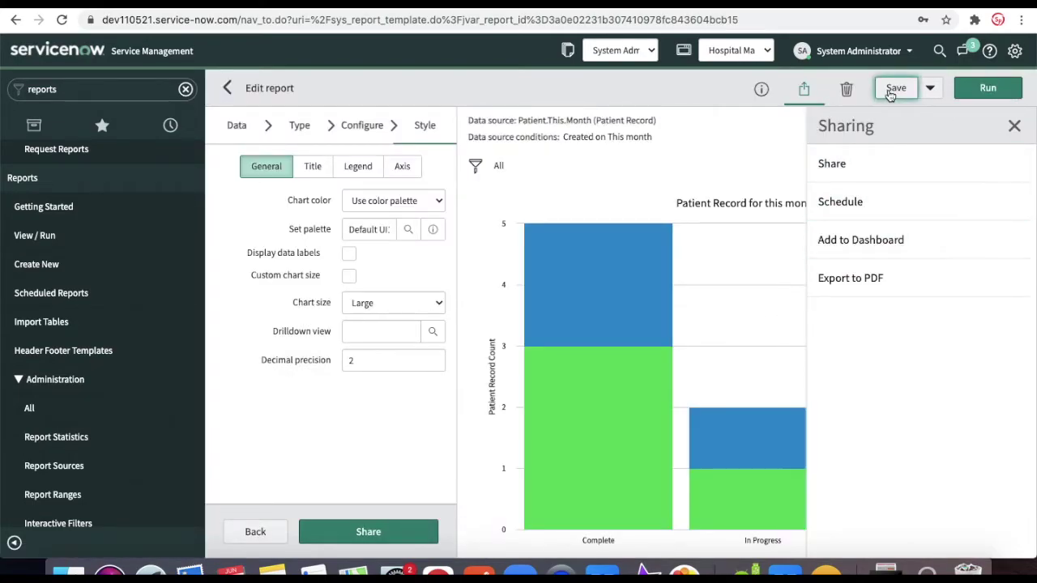
{"action": "left_click", "coordinate": [1015, 125]}
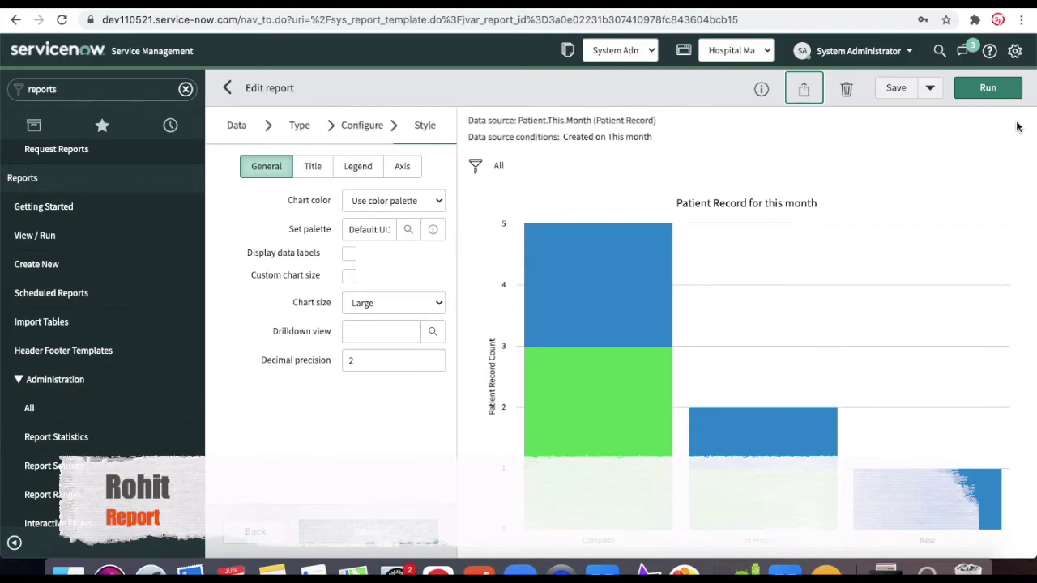
{"action": "left_click", "coordinate": [807, 143]}
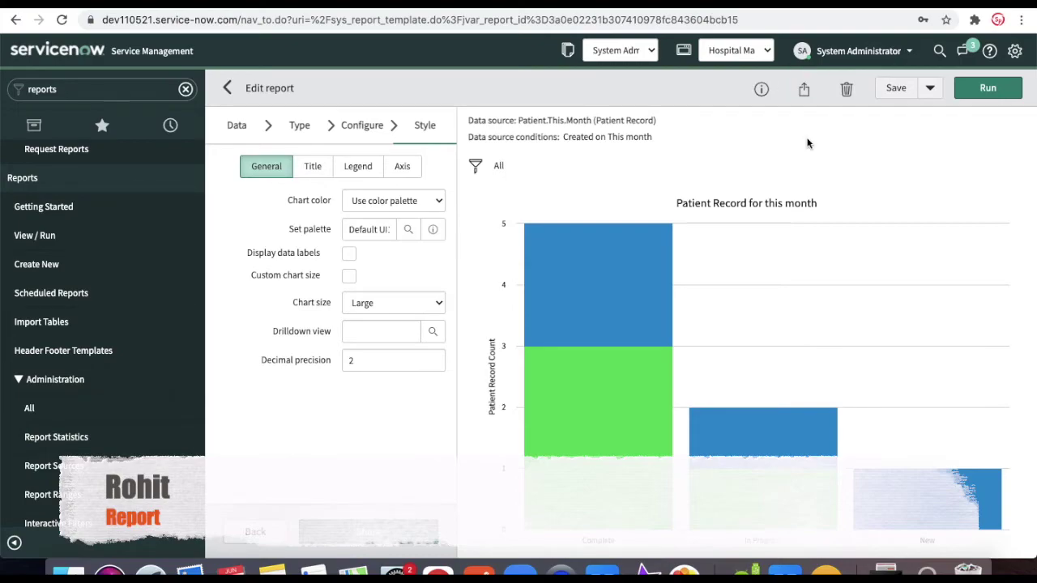
Open the report's email schedule and add the current user and the Network group as recipients
{"action": "left_click", "coordinate": [805, 91]}
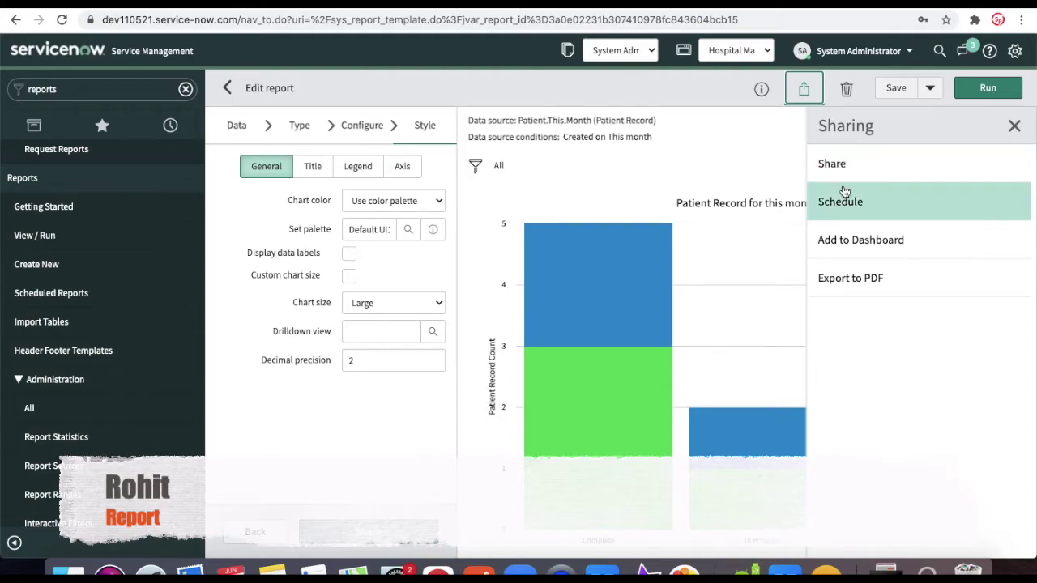
{"action": "left_click", "coordinate": [847, 213]}
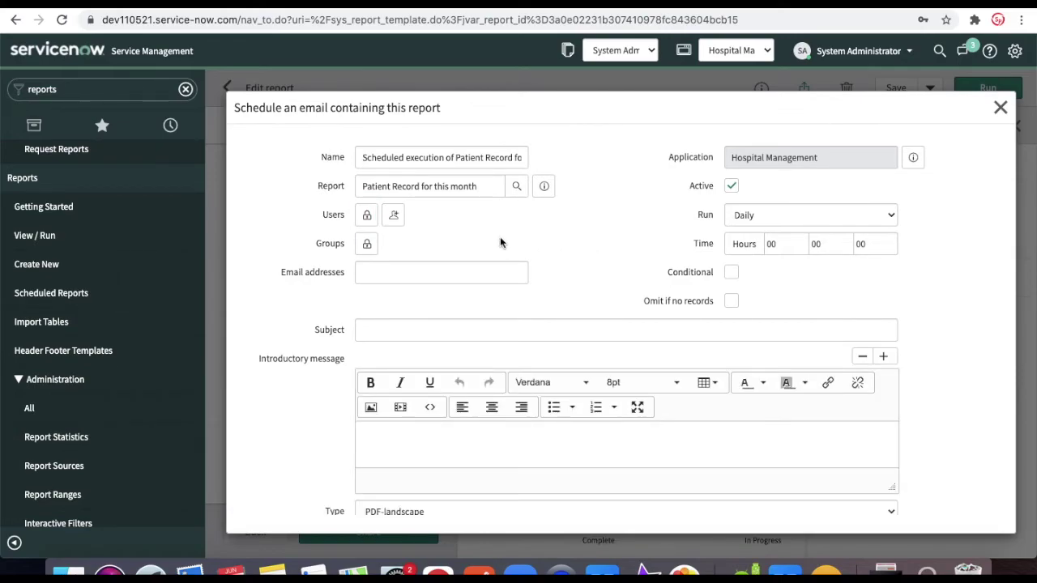
{"action": "left_click", "coordinate": [392, 217]}
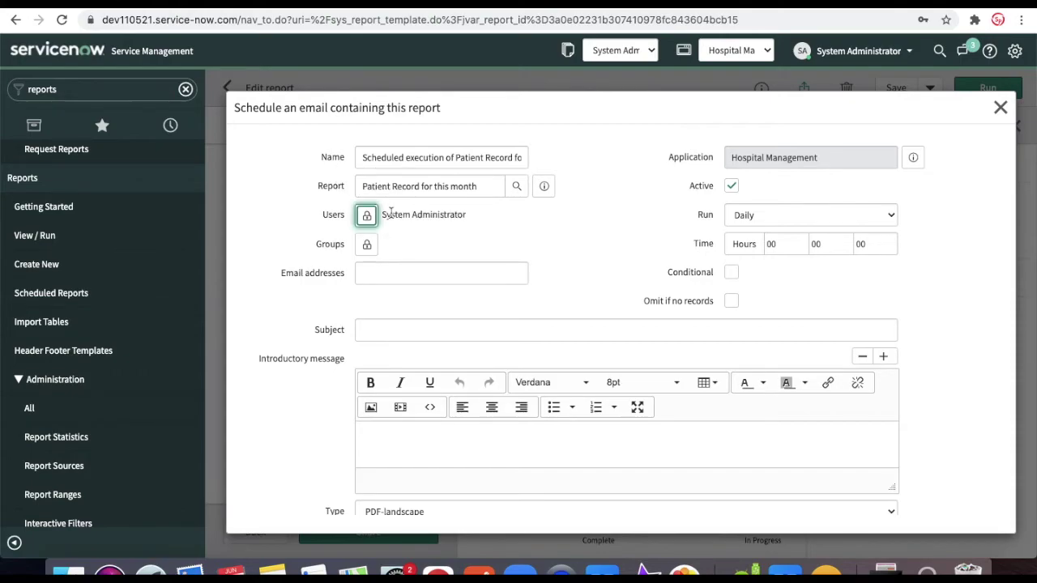
{"action": "left_click", "coordinate": [366, 244]}
{"action": "left_click", "coordinate": [403, 370]}
{"action": "type", "text": "n"}
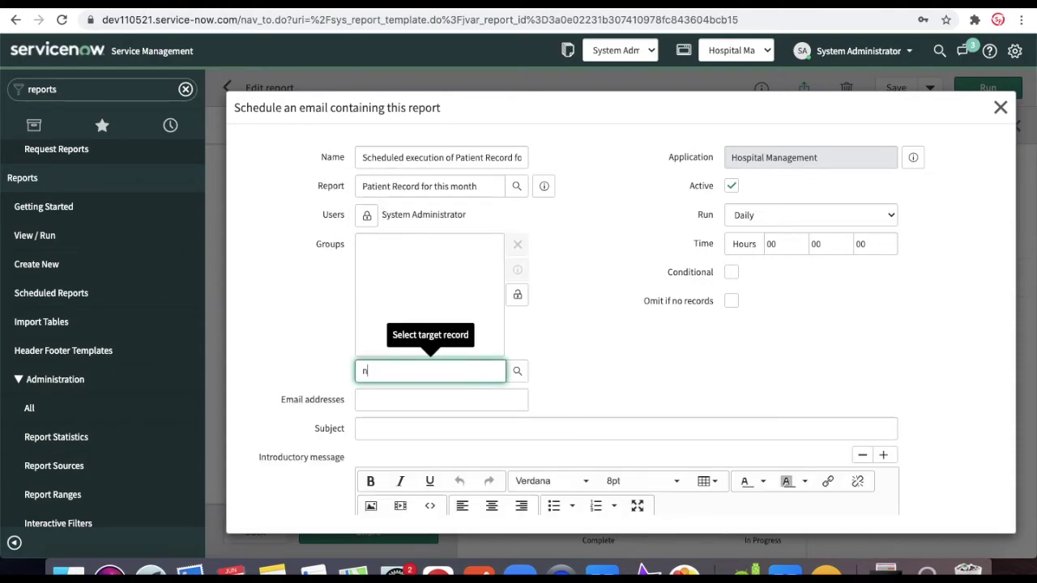
{"action": "type", "text": "etw"}
{"action": "left_click", "coordinate": [410, 391]}
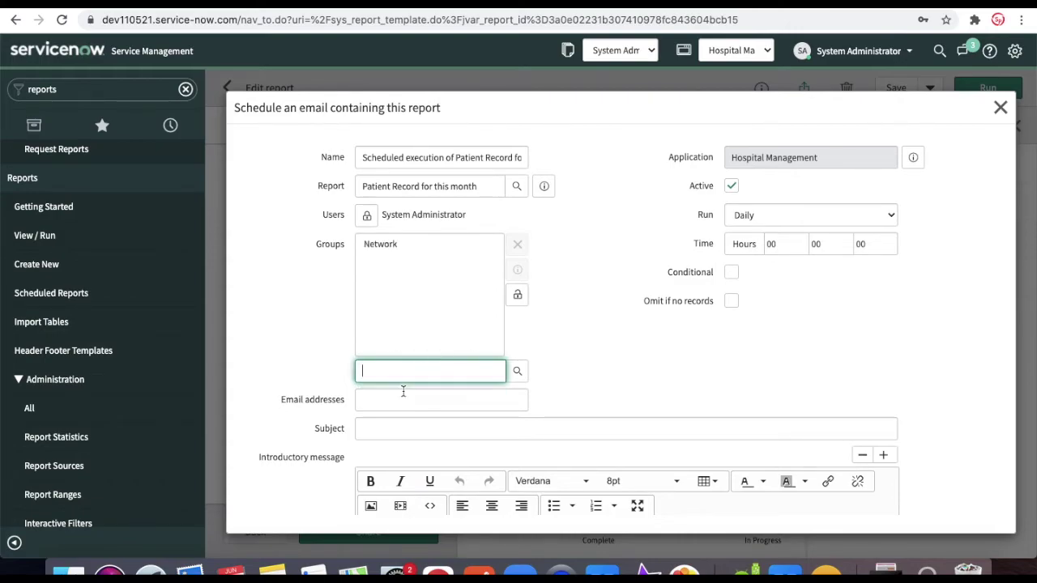
{"action": "left_click", "coordinate": [517, 294]}
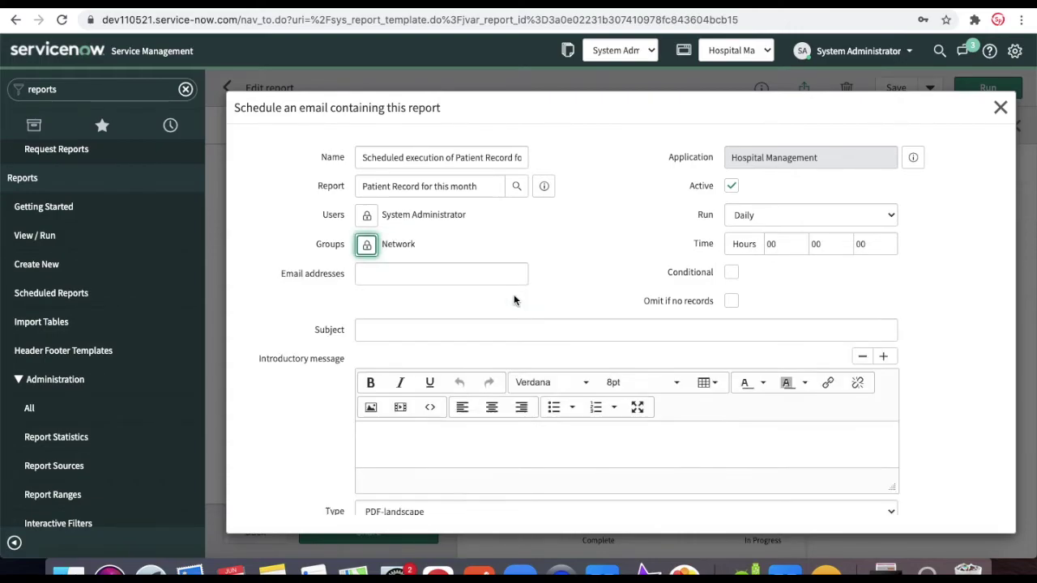
Set the scheduled email to run Monthly with the subject "Patient Record Report"
{"action": "left_click", "coordinate": [756, 214]}
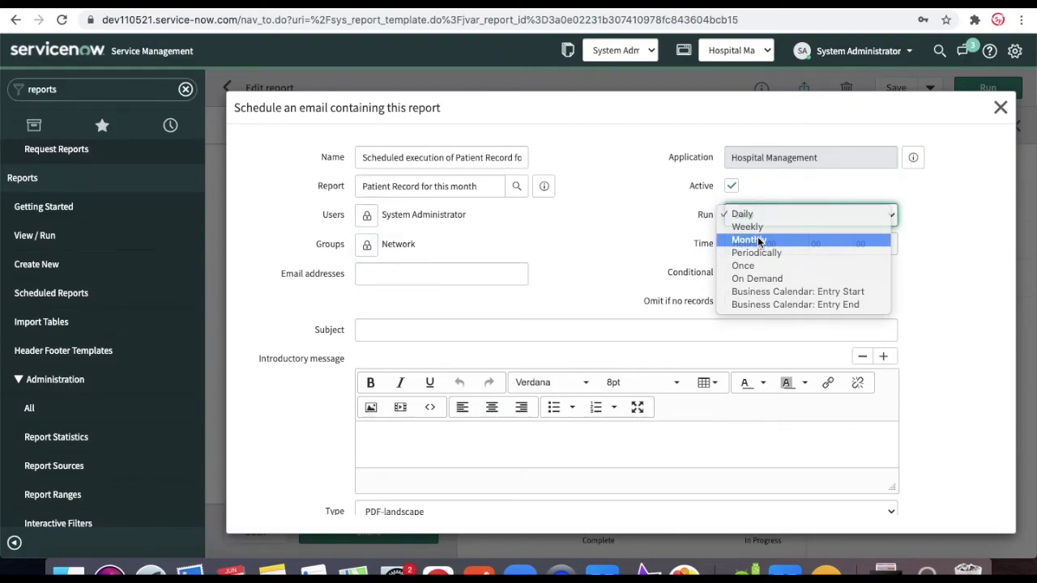
{"action": "left_click", "coordinate": [758, 240]}
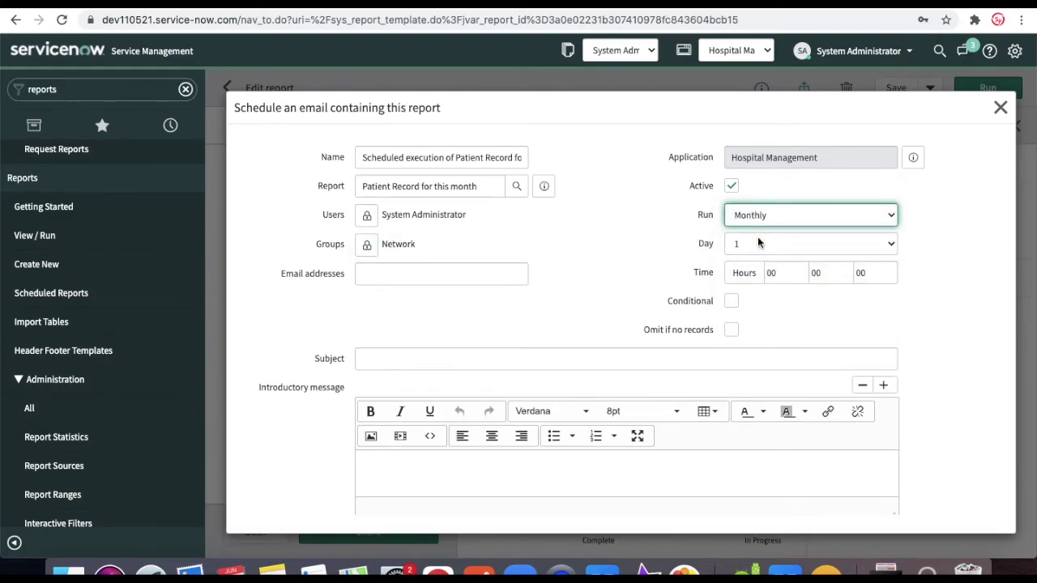
{"action": "scroll", "coordinate": [599, 289], "scroll_direction": "down", "scroll_amount": 2}
{"action": "left_click", "coordinate": [521, 290]}
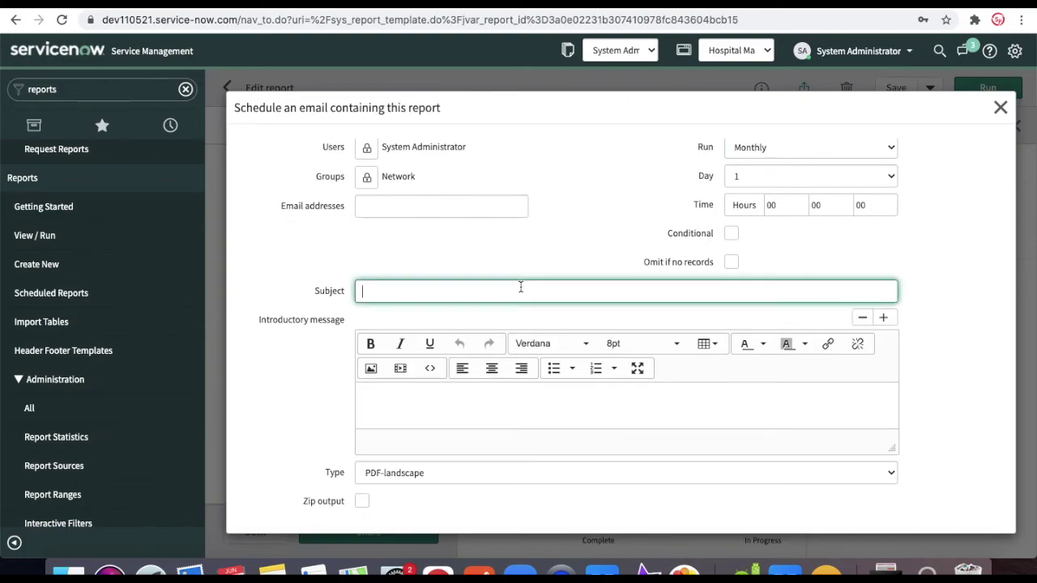
{"action": "type", "text": "Patient Record Report"}
Leave the introductory message empty, keep PDF-landscape as the output type and submit the schedule
{"action": "left_click", "coordinate": [457, 408]}
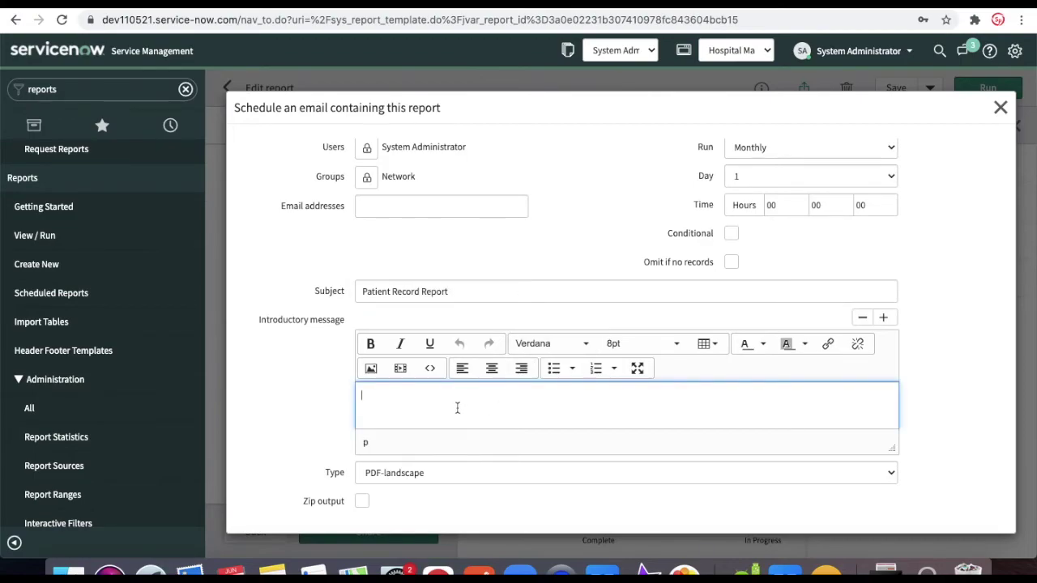
{"action": "scroll", "coordinate": [342, 463], "scroll_direction": "down", "scroll_amount": 2}
{"action": "scroll", "coordinate": [341, 462], "scroll_direction": "down", "scroll_amount": 1}
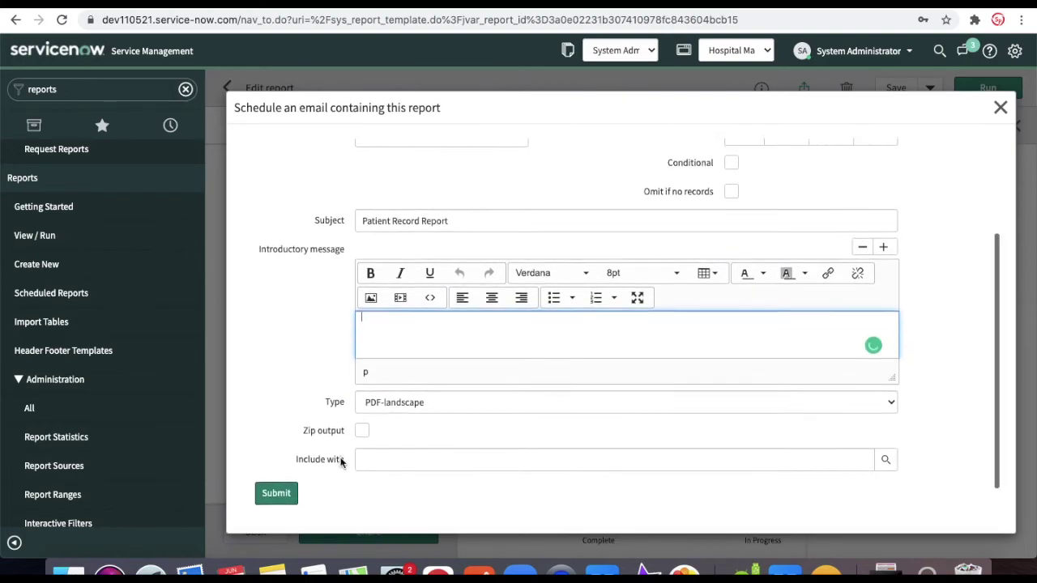
{"action": "left_click", "coordinate": [528, 399]}
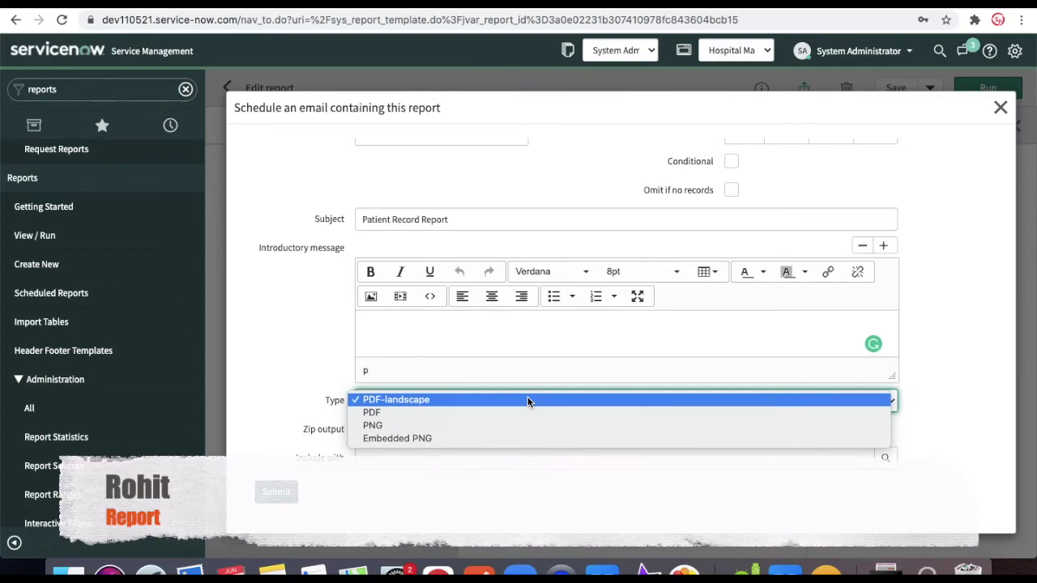
{"action": "left_click", "coordinate": [305, 415]}
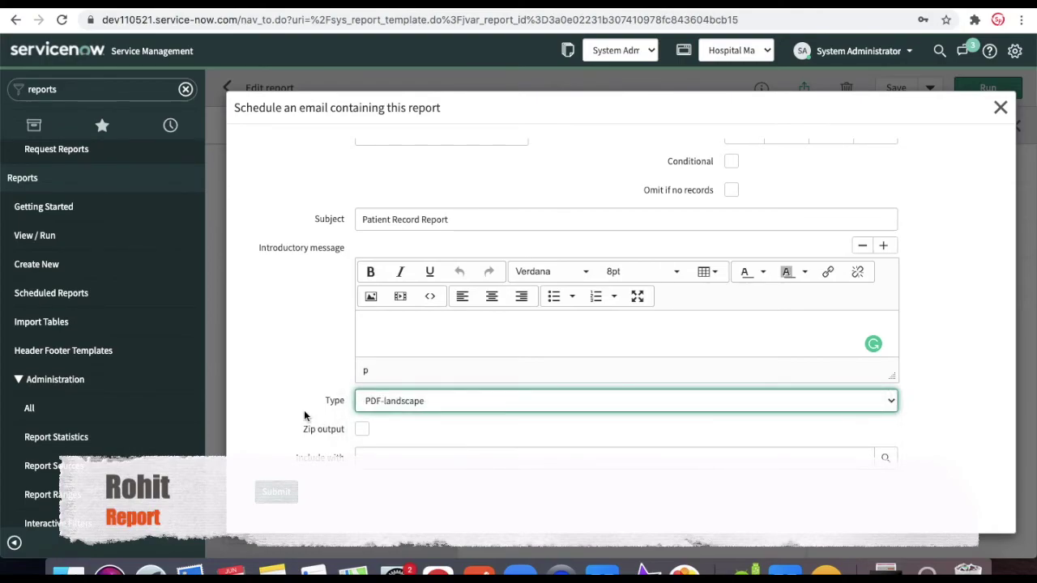
{"action": "left_click", "coordinate": [276, 493]}
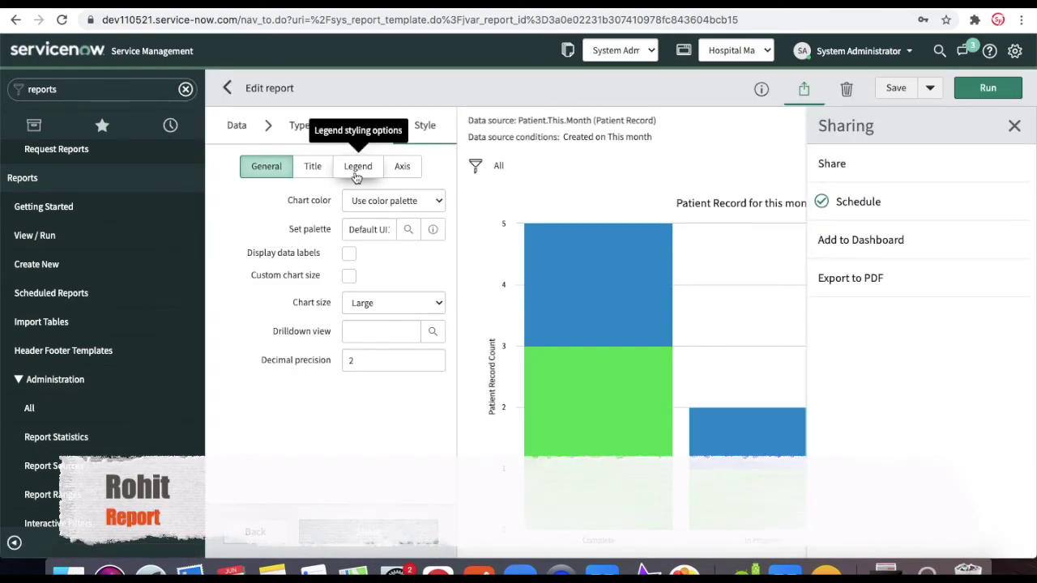
Open the scheduled execution of the Patient Record report from the Scheduled Reports list and review its settings
{"action": "left_click", "coordinate": [79, 293]}
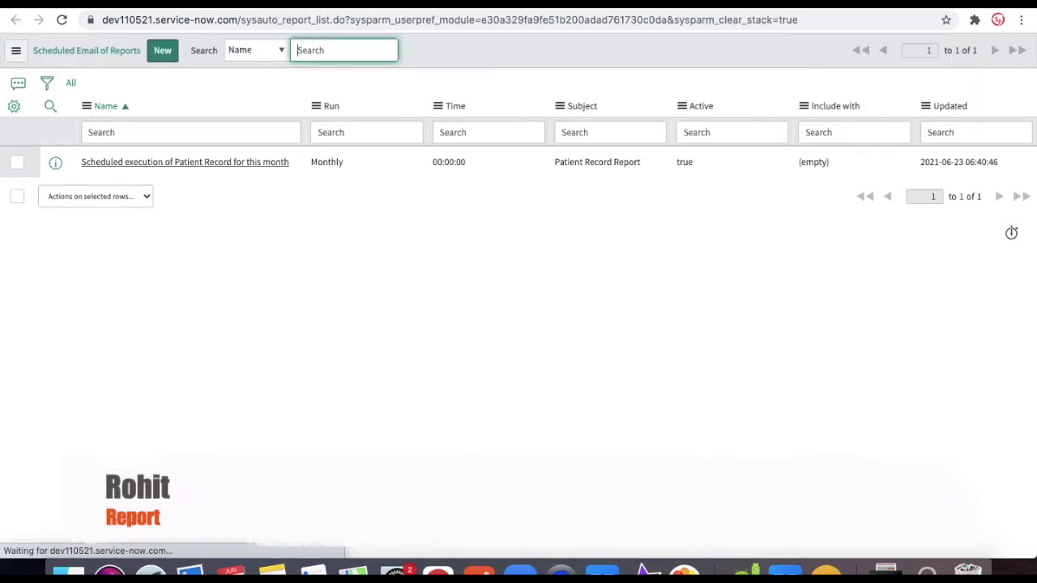
{"action": "left_click", "coordinate": [171, 166]}
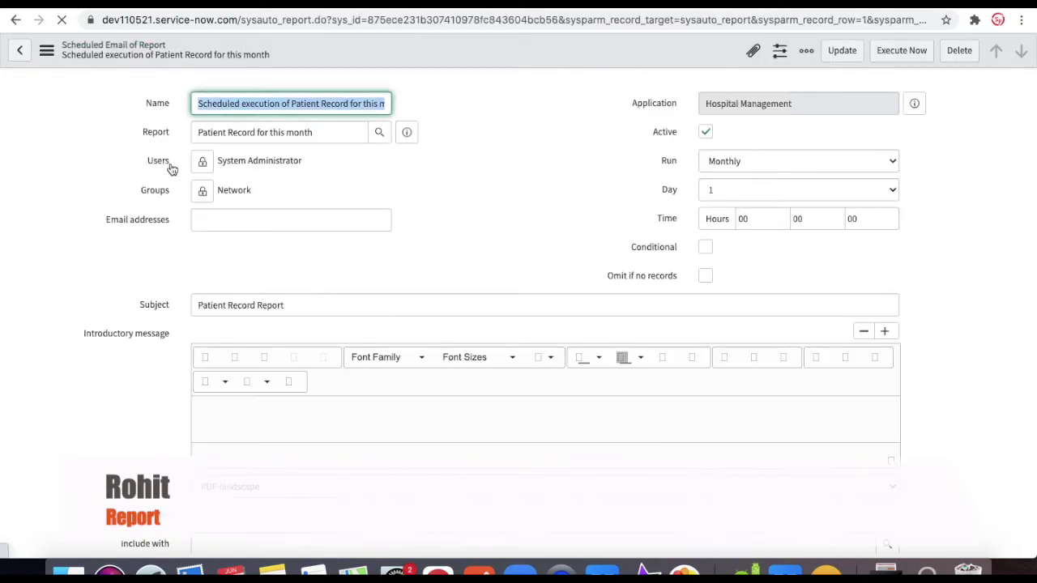
{"action": "scroll", "coordinate": [148, 321], "scroll_direction": "down", "scroll_amount": 3}
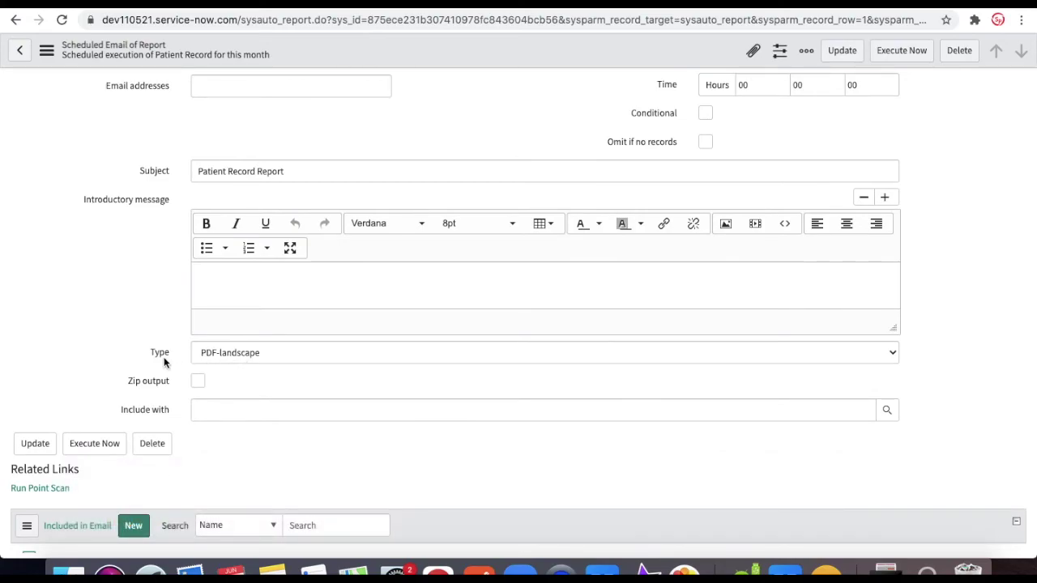
{"action": "scroll", "coordinate": [164, 356], "scroll_direction": "up", "scroll_amount": 3}
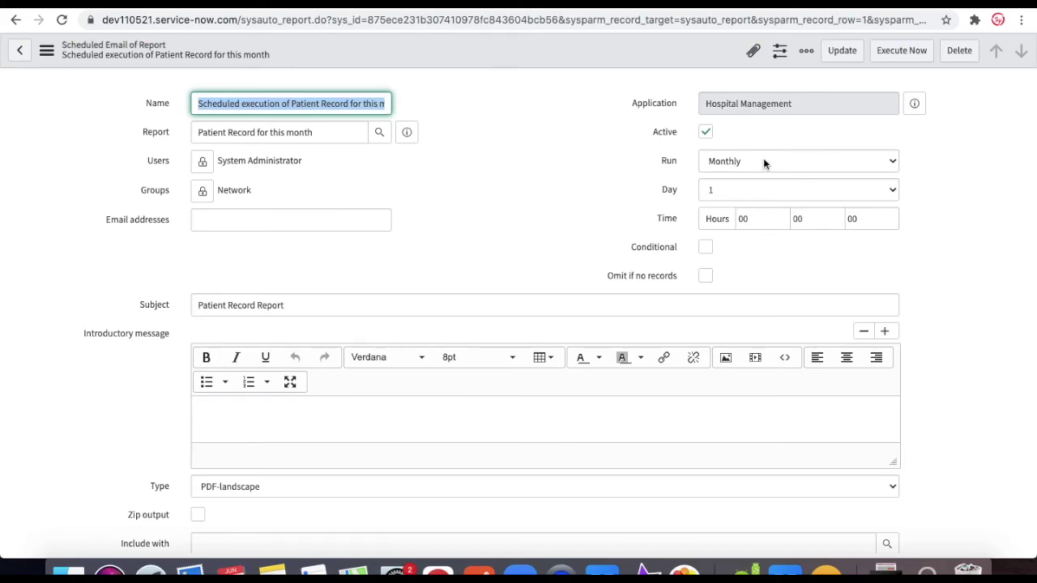
Execute the scheduled email of the Patient Record report immediately
{"action": "left_click", "coordinate": [919, 51]}
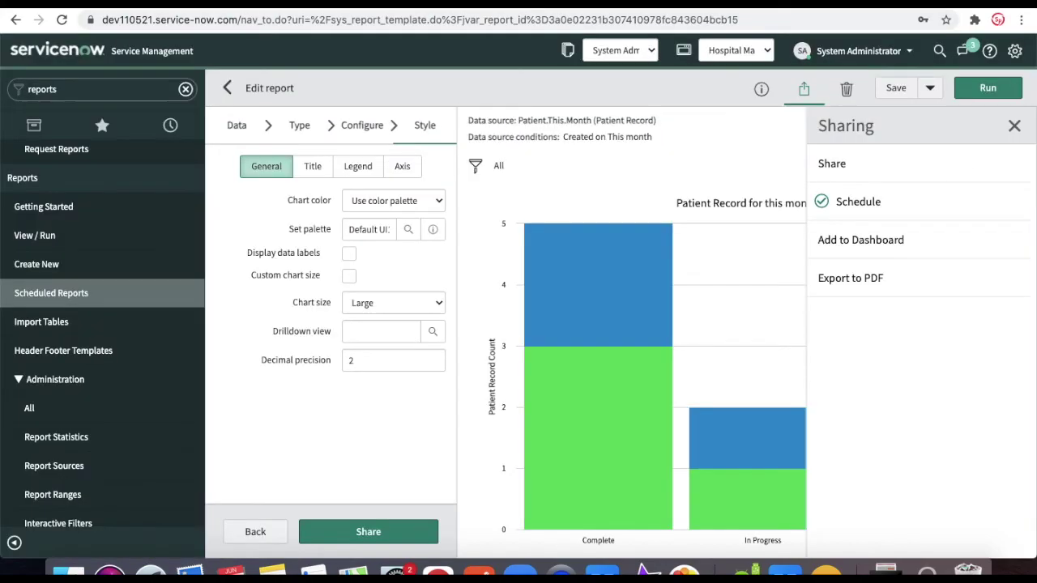
Open the Patient Record Report email from today's emails list, then download and view its attachment "Patient Record for this month.pdf"
{"action": "double_click", "coordinate": [98, 89]}
{"action": "type", "text": "emails"}
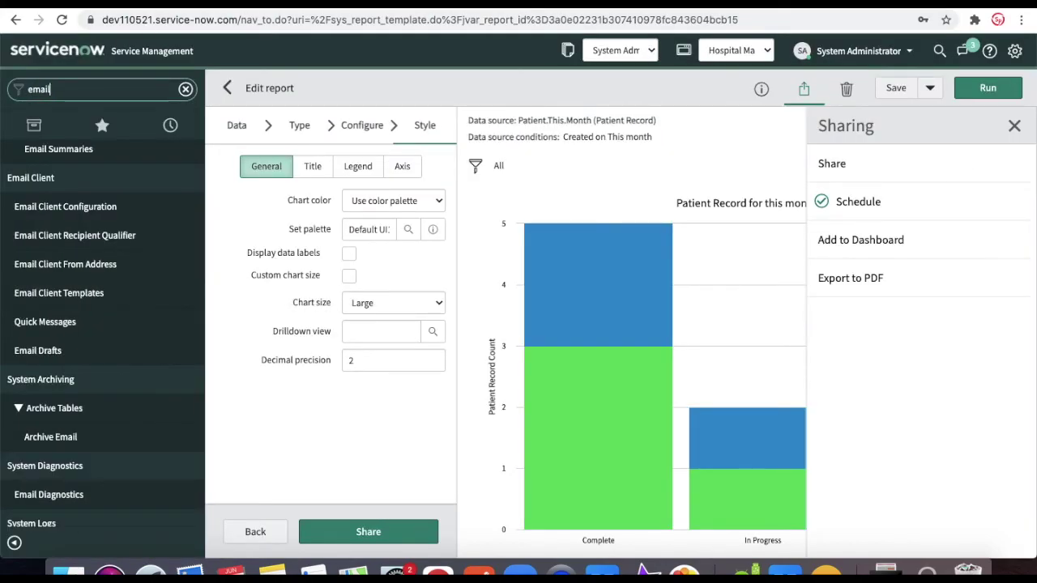
{"action": "left_click", "coordinate": [55, 192]}
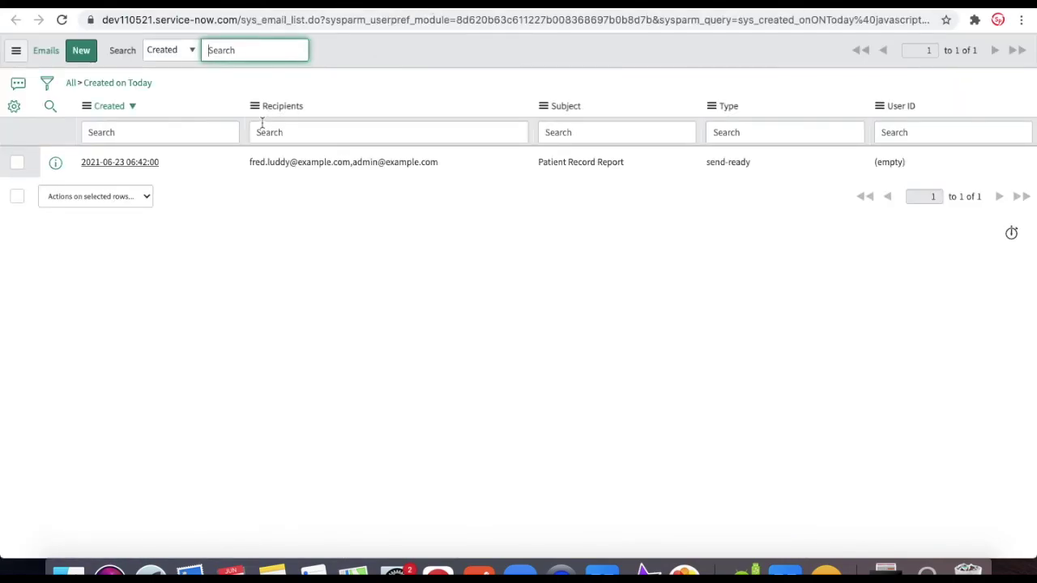
{"action": "left_click", "coordinate": [136, 167]}
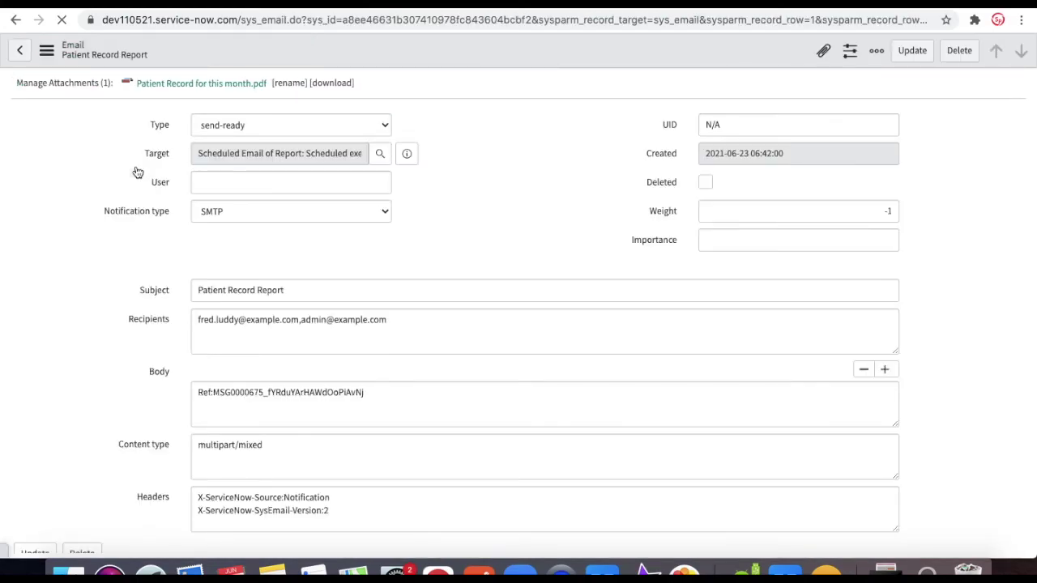
{"action": "left_click", "coordinate": [169, 85]}
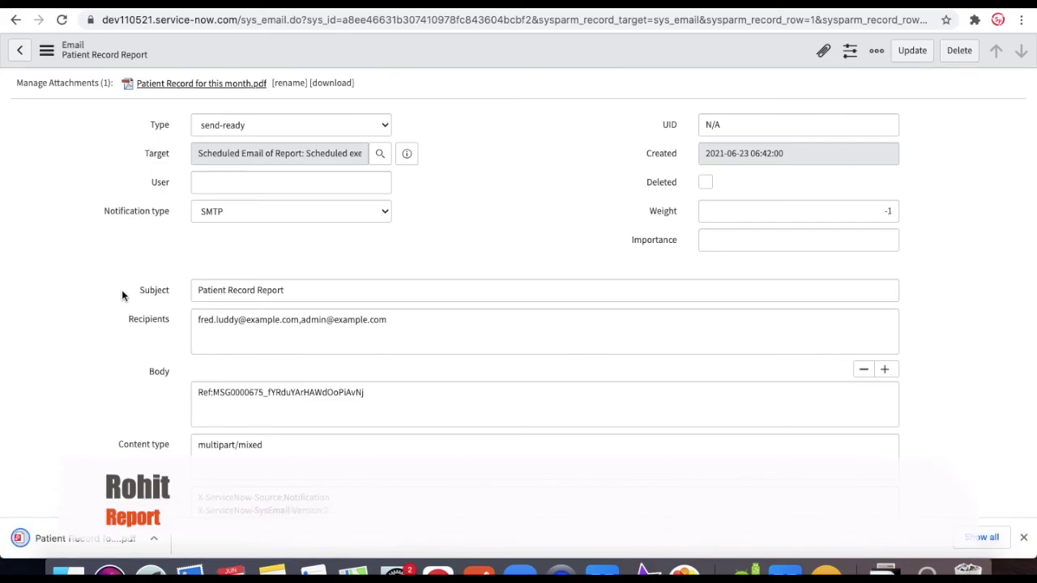
{"action": "left_click", "coordinate": [68, 529]}
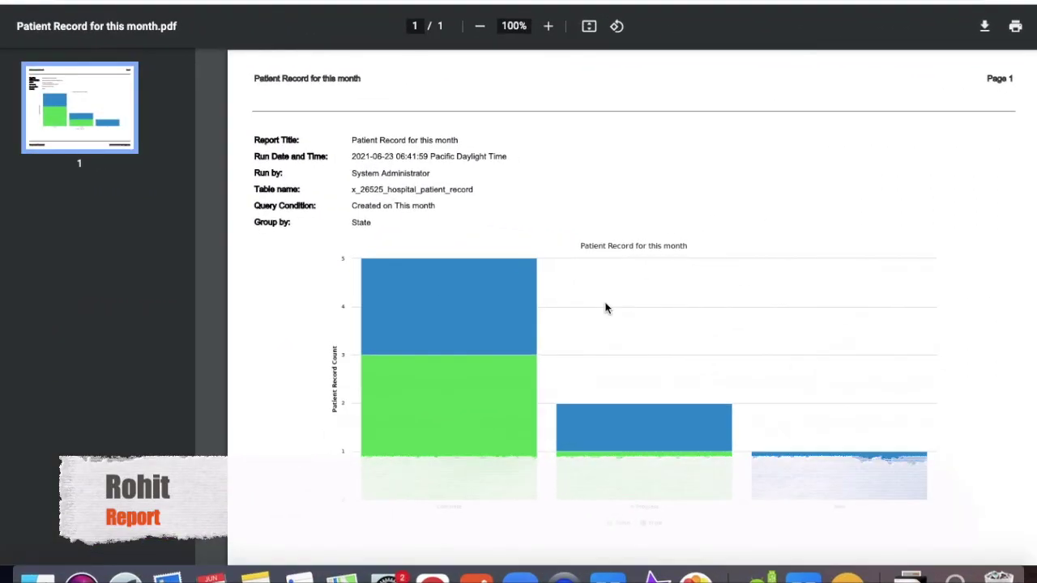